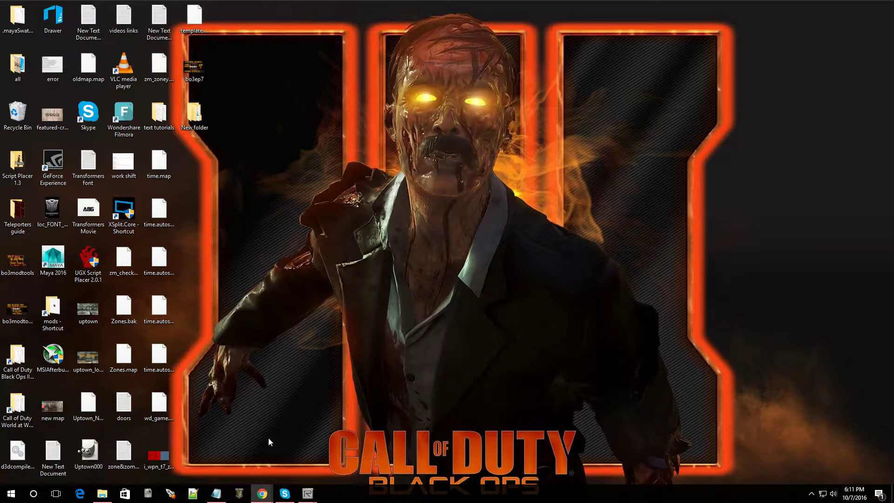
Go to the rex\templates folder of Call of Duty Black Ops III and delete its Custom ZM Mod Level folder
click(109, 489)
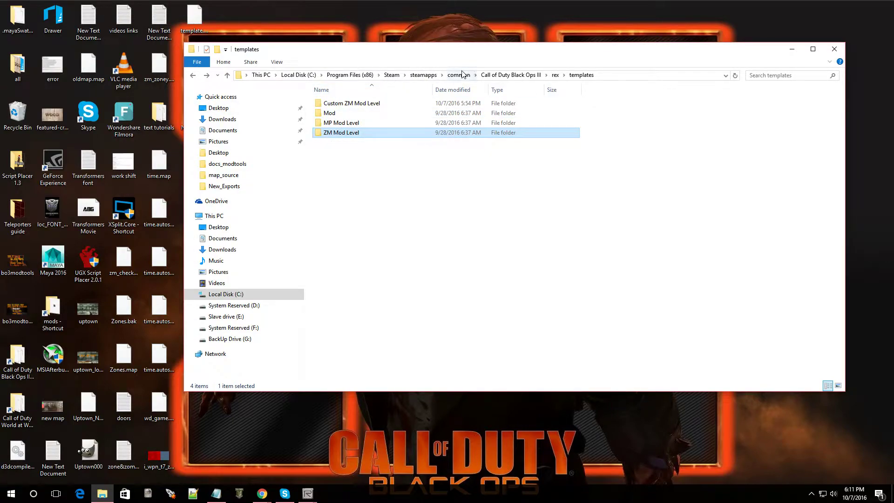
click(494, 76)
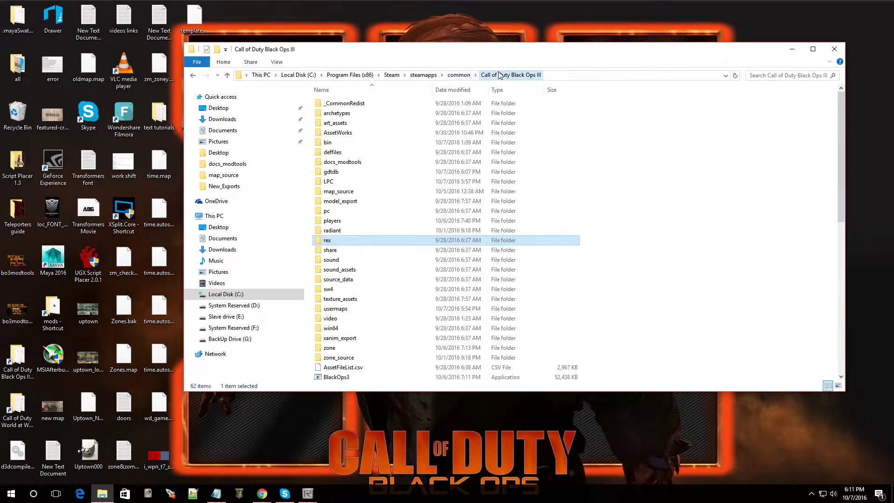
double_click(339, 240)
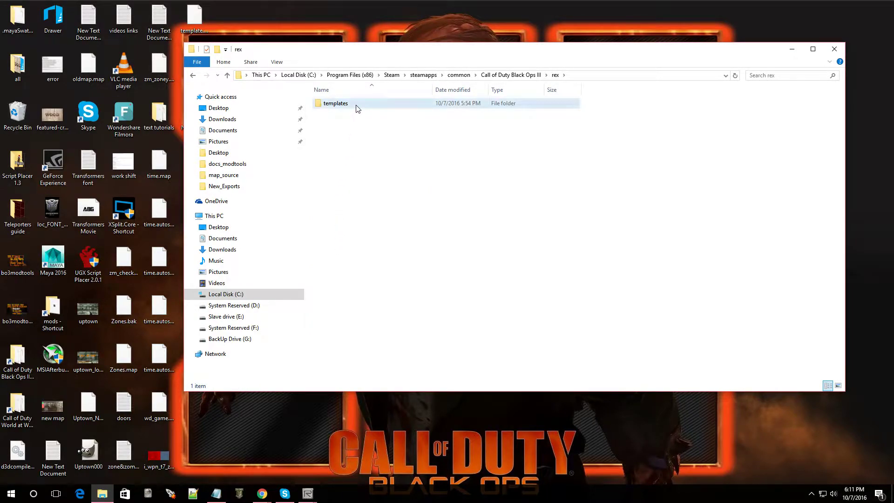
double_click(336, 104)
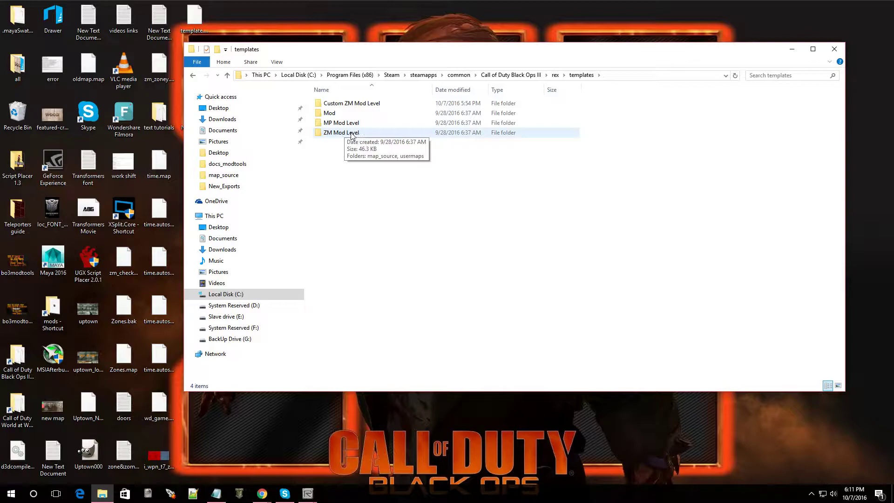
right_click(343, 104)
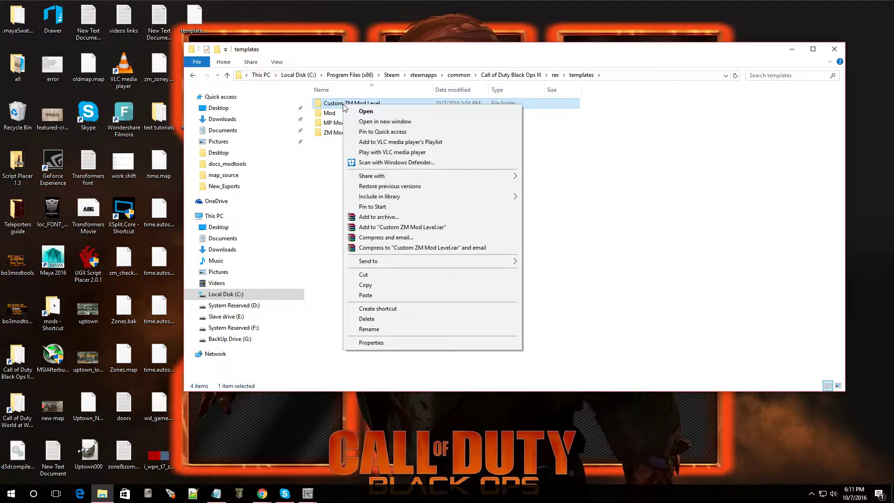
click(356, 319)
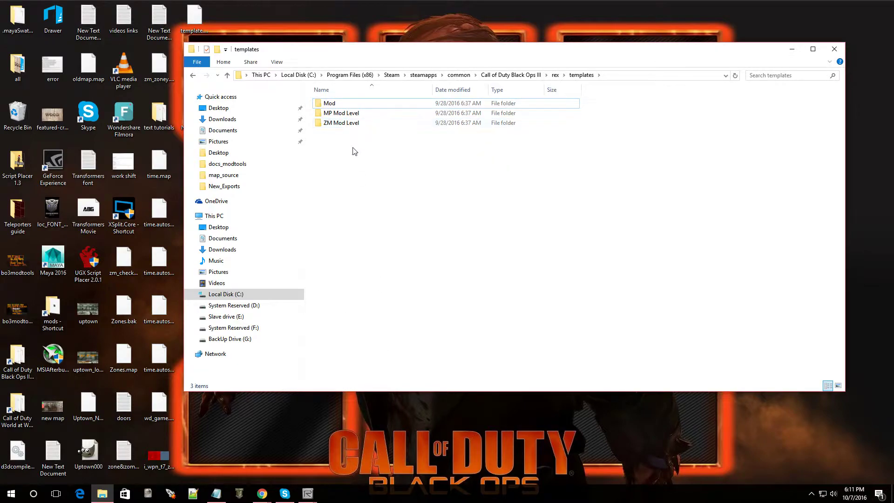
Copy the ZM Mod Level template folder and minimize the file window
click(343, 123)
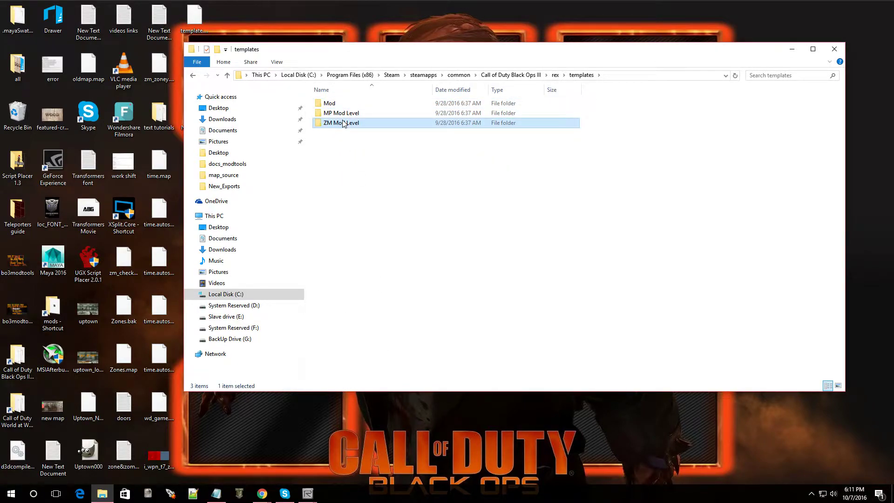
right_click(343, 122)
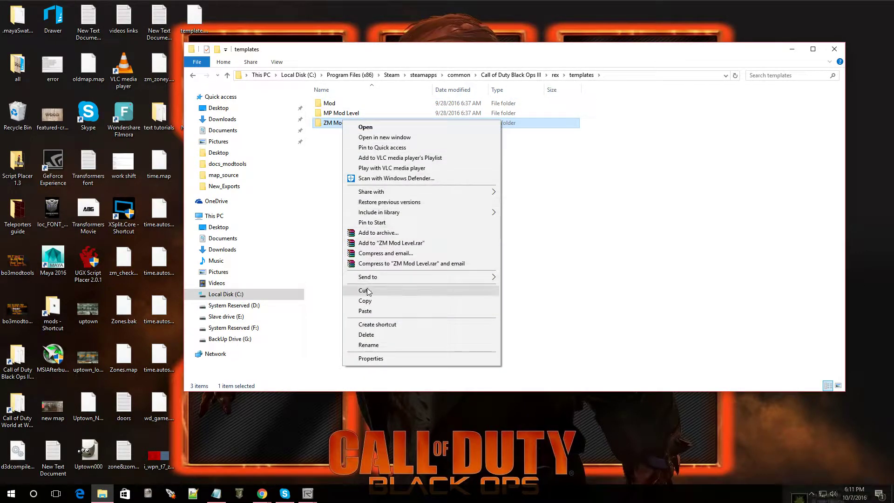
click(368, 302)
click(791, 49)
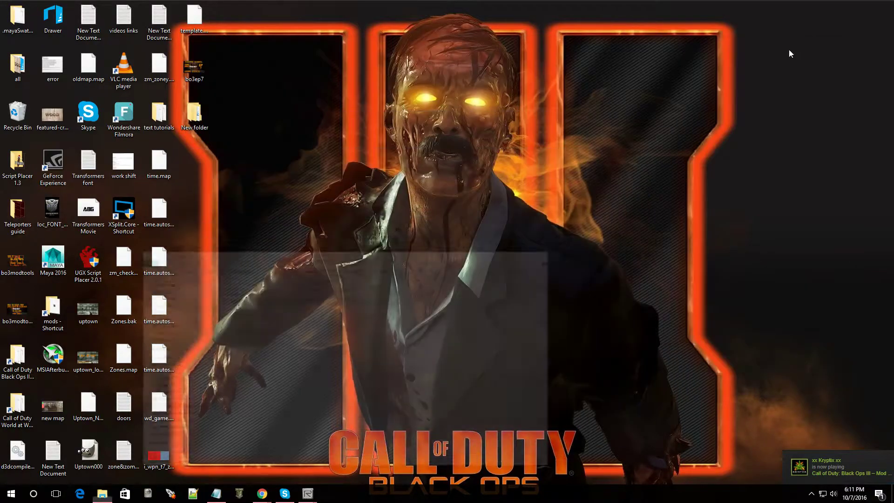
Open New folder on the desktop and delete the Custom ZM Mod Level folder inside it
double_click(186, 116)
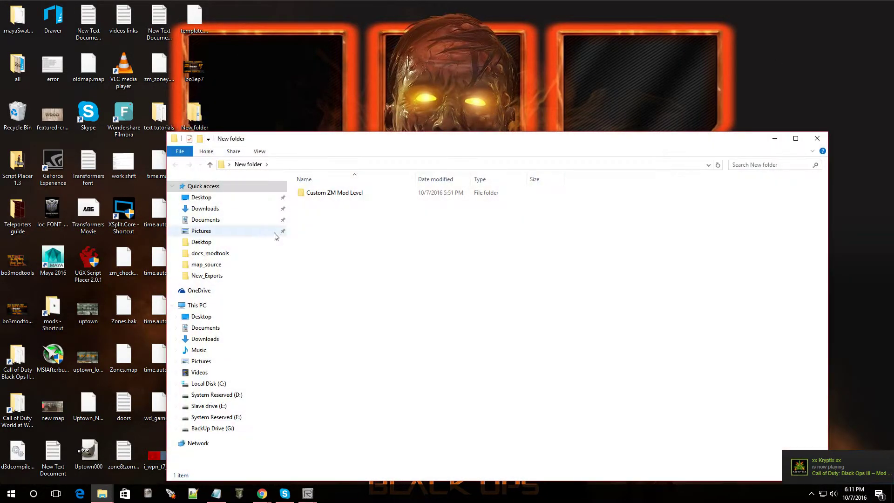
click(335, 194)
right_click(334, 194)
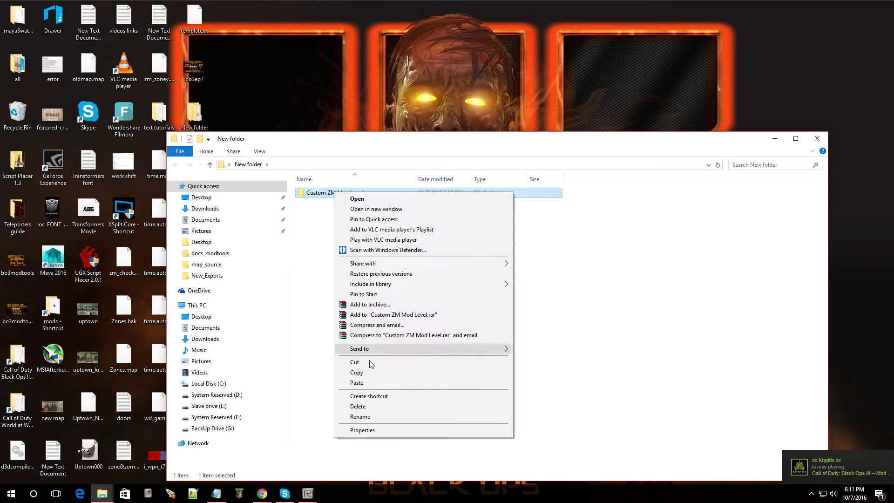
click(363, 417)
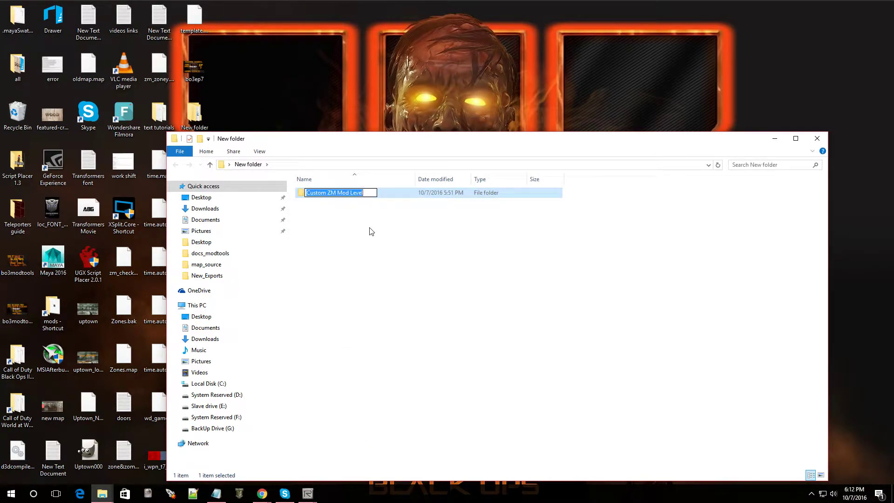
key(Return)
right_click(304, 191)
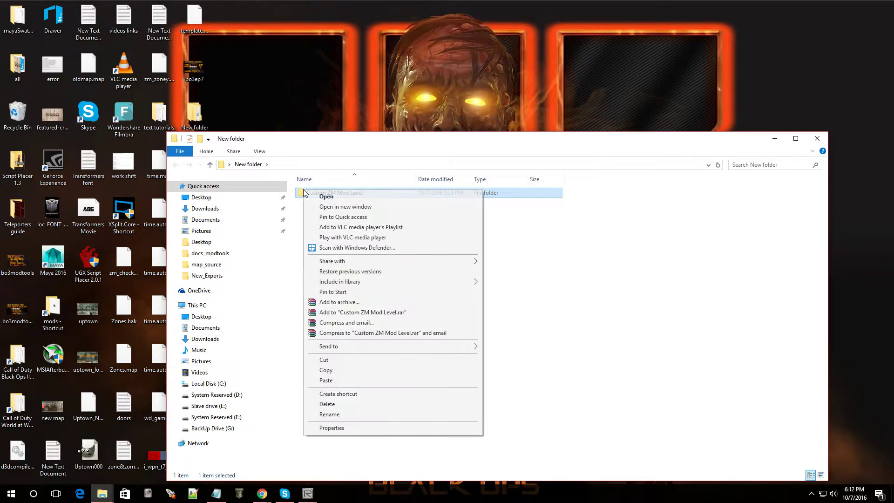
click(333, 405)
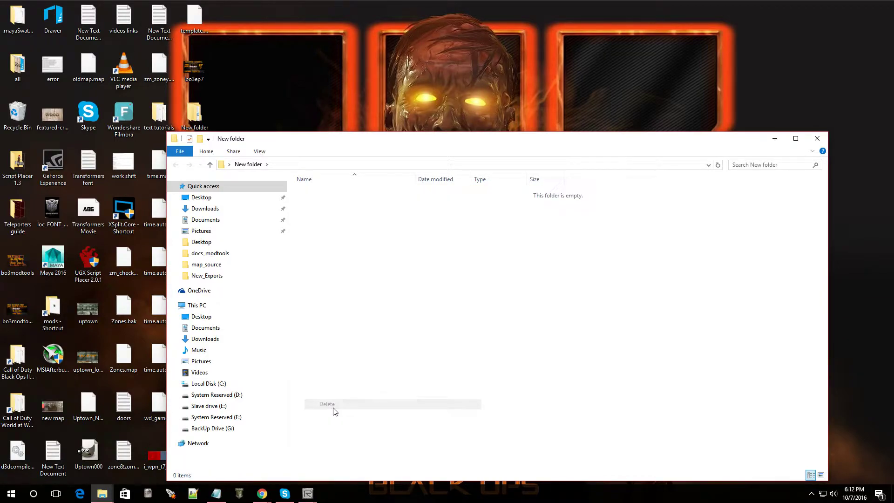
Paste the copied ZM Mod Level folder into New folder and rename it Custom ZM Mod Level
right_click(347, 212)
click(371, 276)
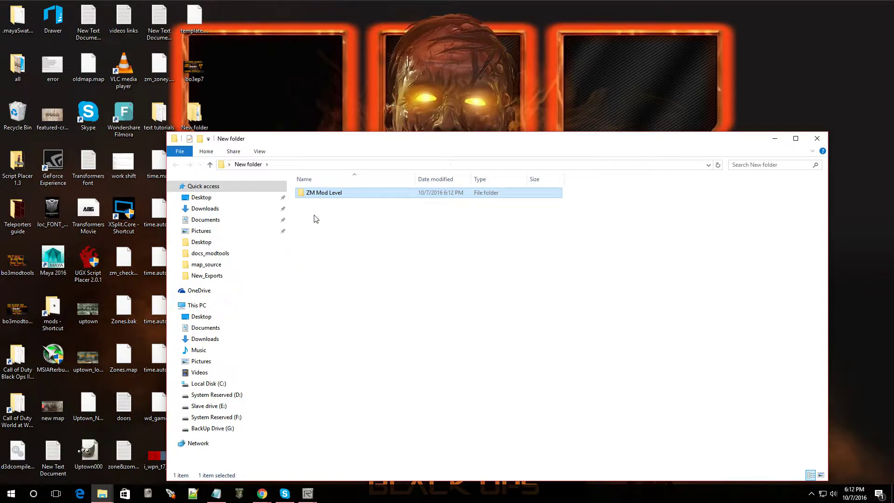
right_click(328, 193)
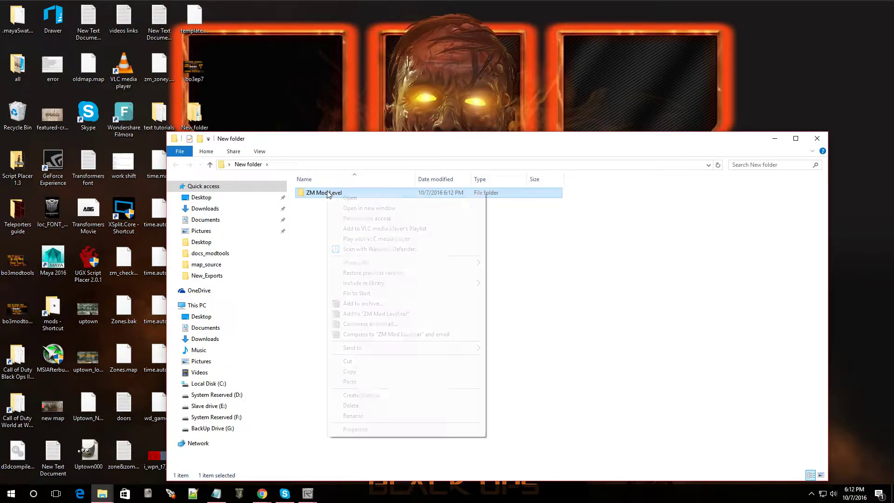
click(315, 264)
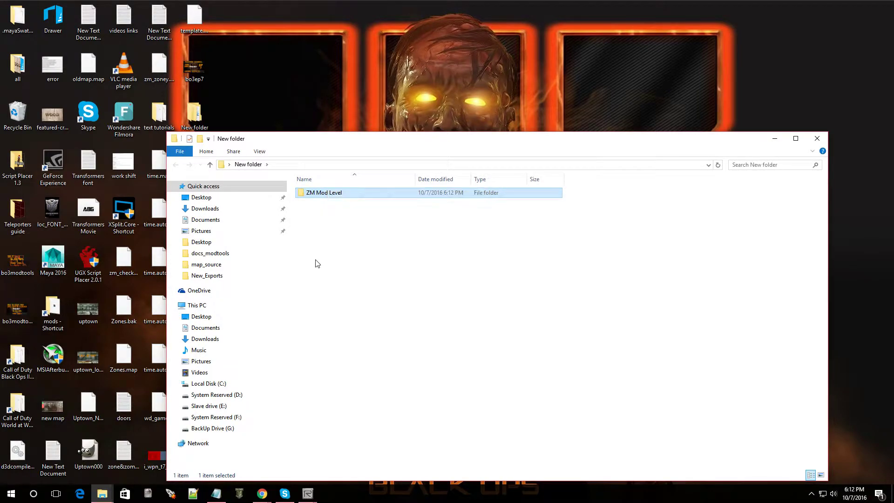
right_click(331, 195)
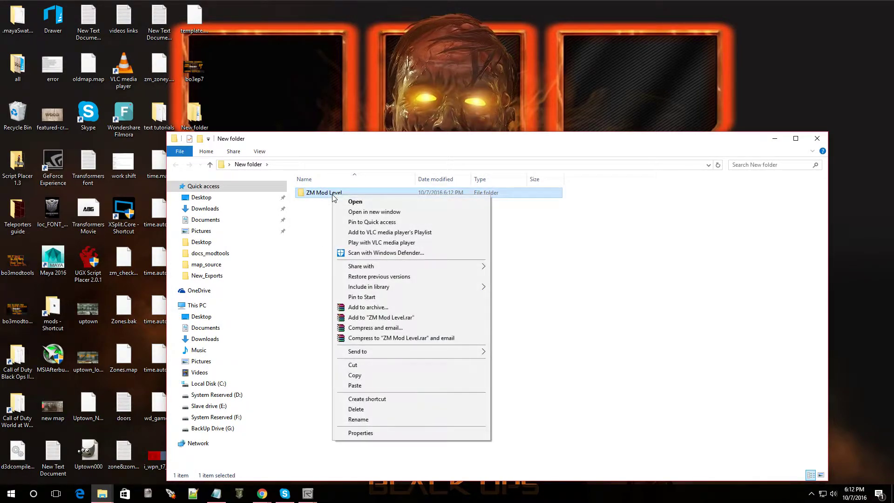
click(359, 420)
click(316, 193)
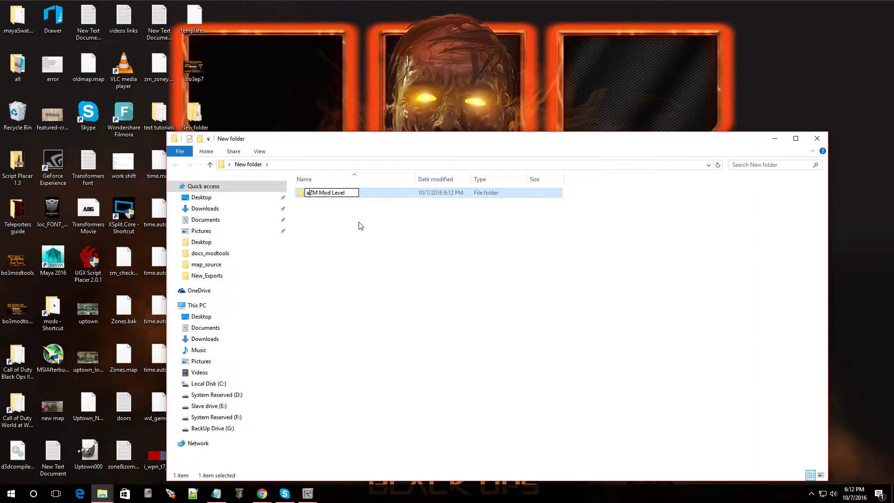
text(Custom)
click(389, 235)
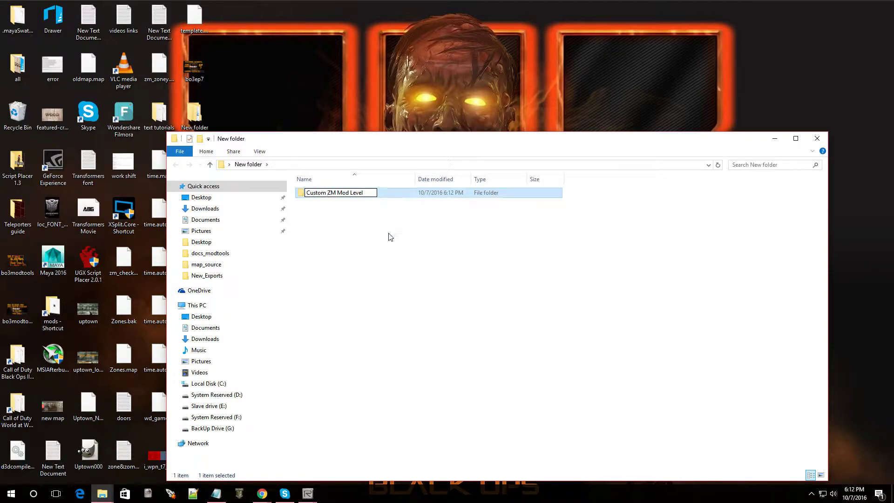
Open the map_source\zm subfolder inside the Custom ZM Mod Level folder
double_click(355, 193)
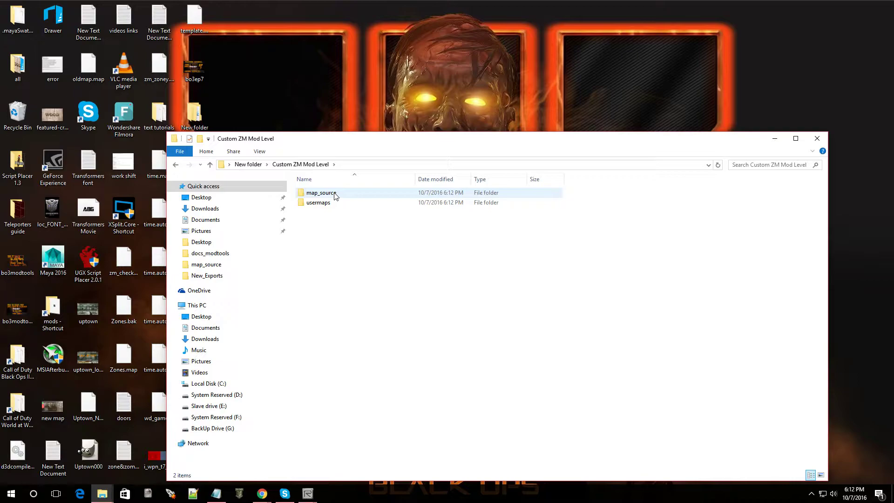
double_click(322, 192)
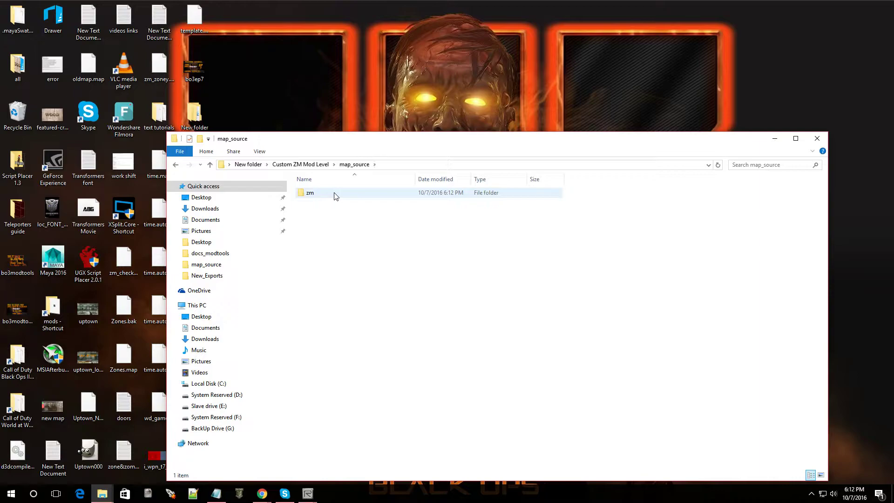
double_click(334, 195)
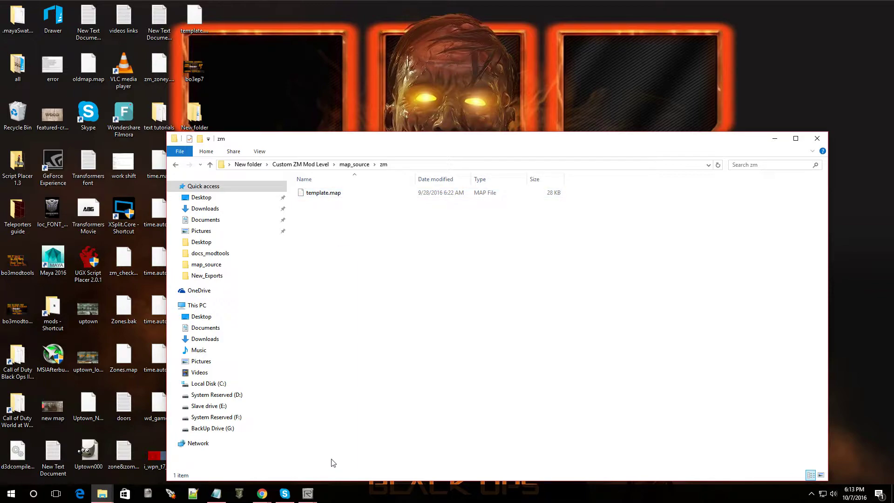
Switch to the Radiant map editor and look around the objects placed in the zm_stairs map
click(307, 493)
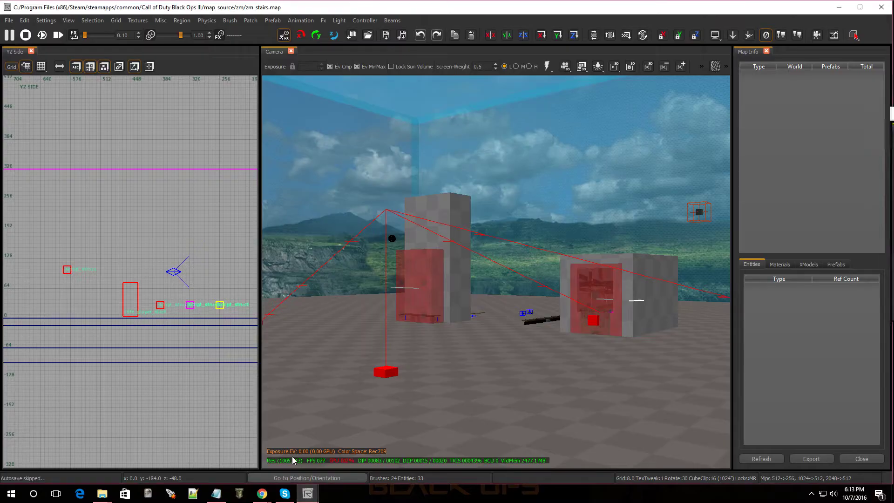
click(292, 457)
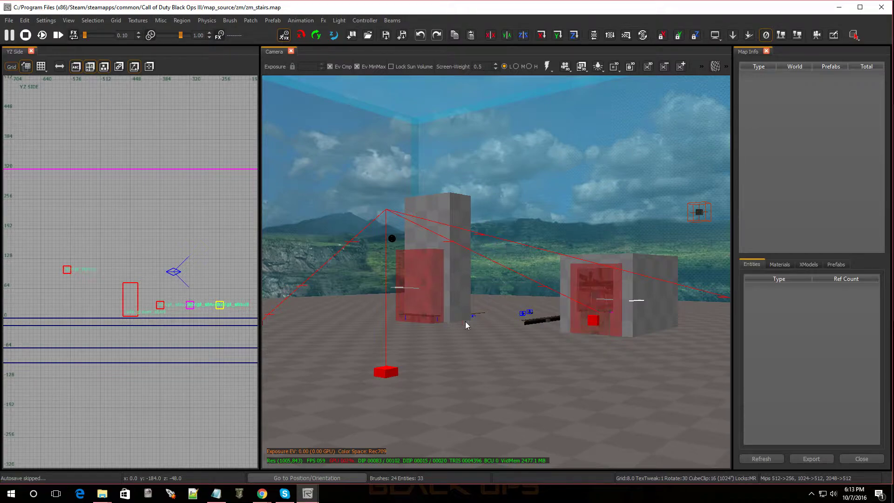
mouse_move(521, 309)
right_down()
mouse_move(498, 283)
mouse_move(605, 303)
mouse_move(531, 345)
mouse_move(466, 326)
mouse_move(530, 312)
right_up()
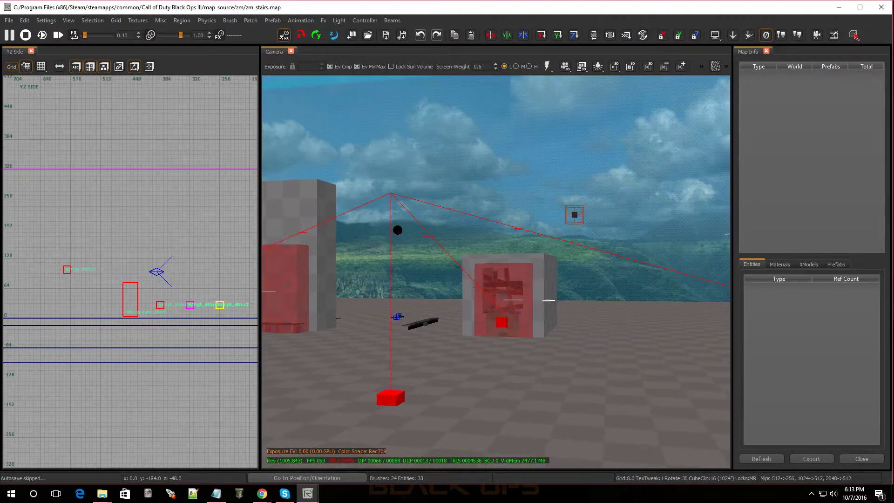
right_drag(534, 271, 426, 349)
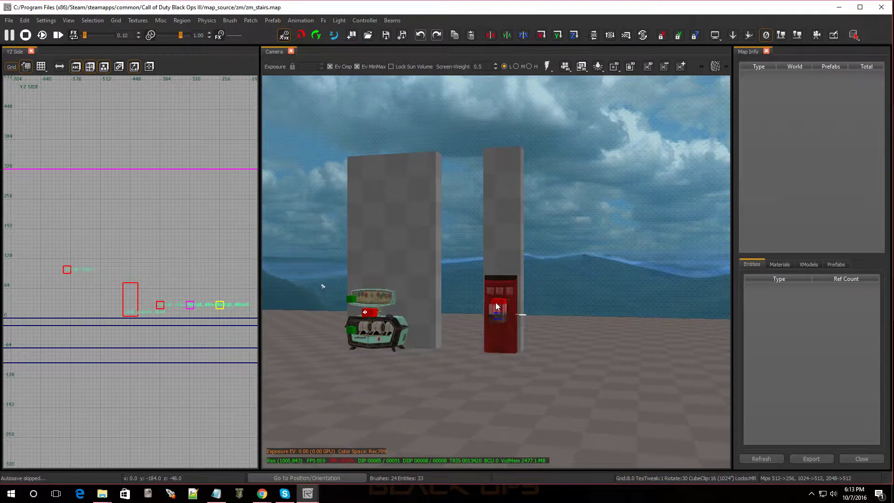
right_drag(495, 305, 475, 305)
right_drag(343, 286, 284, 285)
right_drag(495, 272, 458, 286)
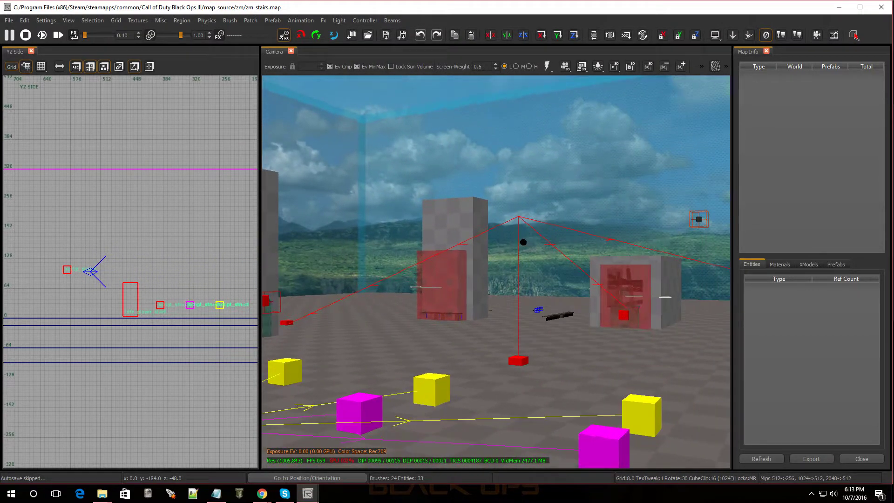
Create a new empty map and enlarge the grid view relative to the camera view
click(8, 21)
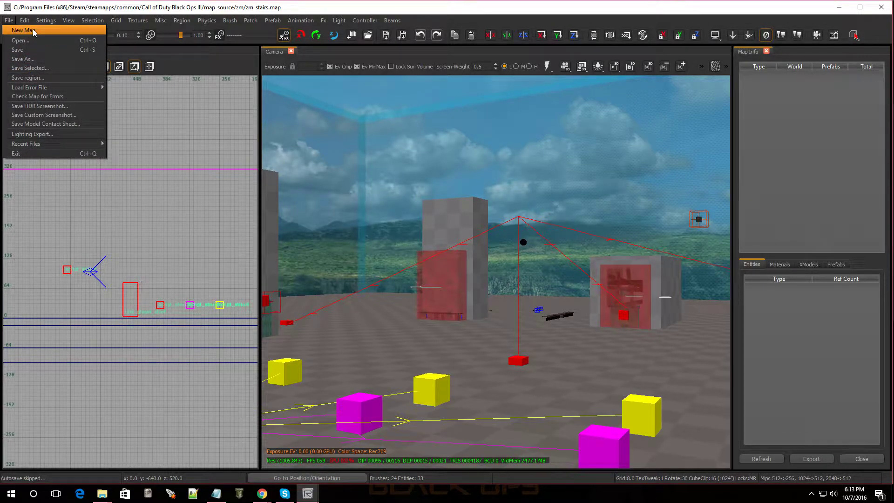
click(33, 29)
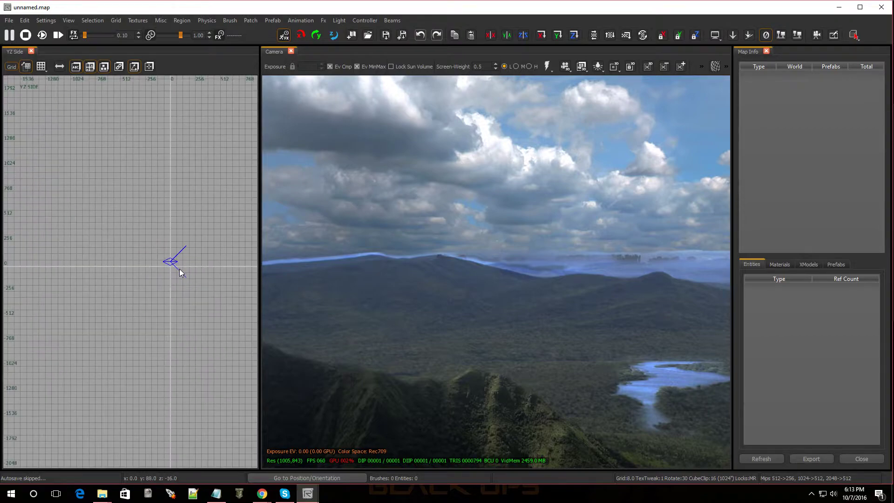
scroll(164, 244, up, 3)
drag(259, 269, 545, 270)
scroll(393, 275, up, 2)
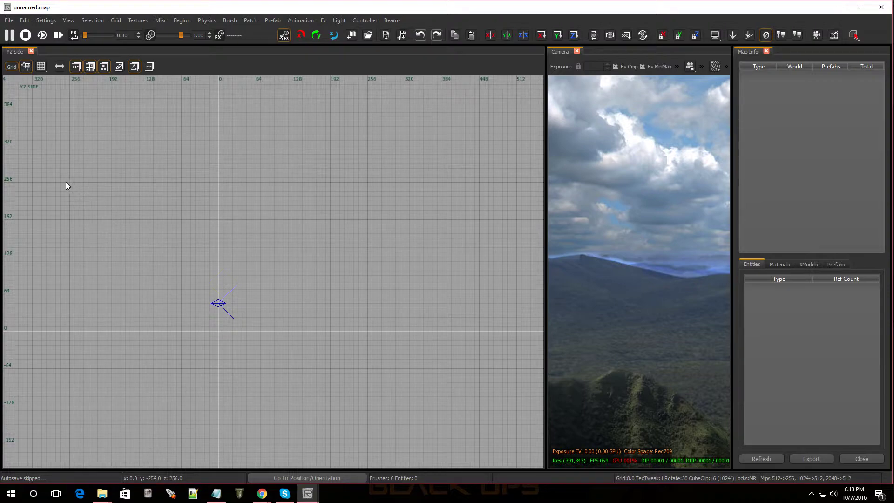
Draw a square brush in the YZ side view, 640 by 640 units and centred on the origin
drag(32, 146, 411, 230)
mouse_move(347, 252)
mouse_down()
mouse_move(361, 465)
mouse_move(346, 463)
mouse_move(337, 439)
mouse_move(352, 432)
mouse_up()
scroll(349, 447, down, 5)
scroll(330, 455, up, 4)
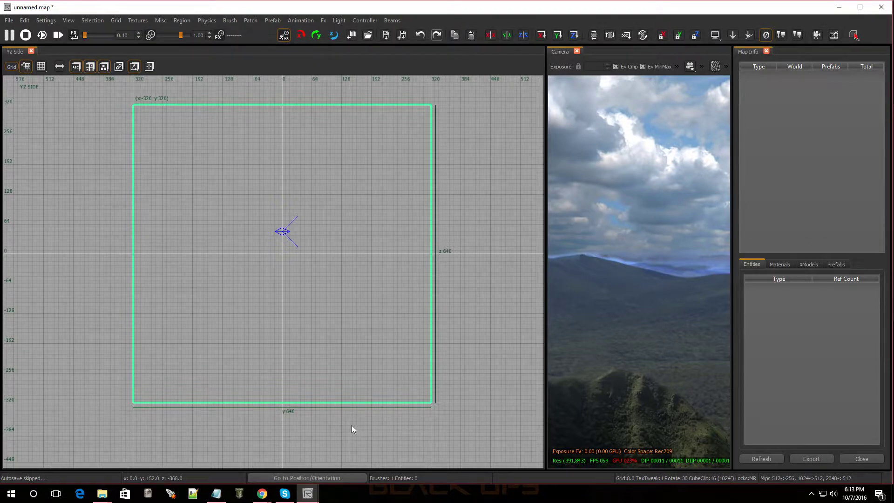
Reshape the brush into a flat floor slab measuring 640 by 640 units in the XY top view
key(ctrl+Tab)
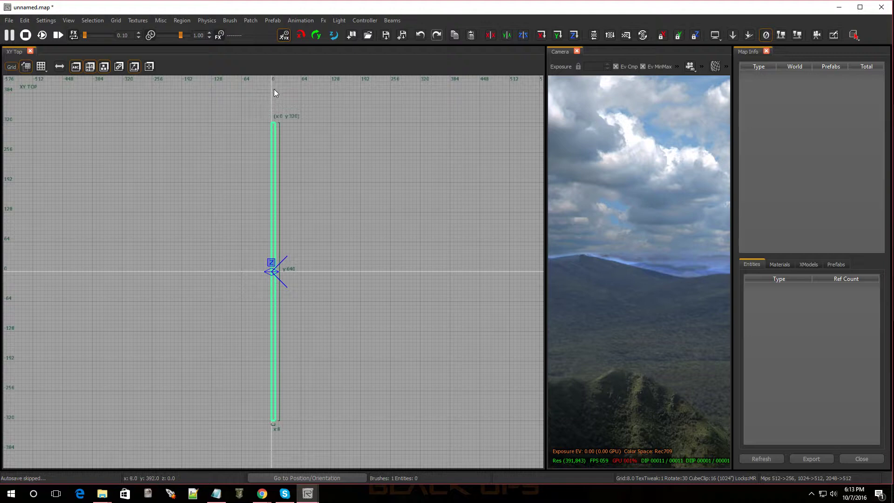
key(ctrl+Tab)
mouse_move(273, 93)
mouse_down()
mouse_move(285, 246)
mouse_move(289, 238)
mouse_up()
mouse_move(275, 431)
mouse_down()
mouse_move(277, 289)
mouse_move(99, 266)
mouse_up()
key(ctrl+Tab)
key(ctrl+Tab)
drag(312, 263, 457, 271)
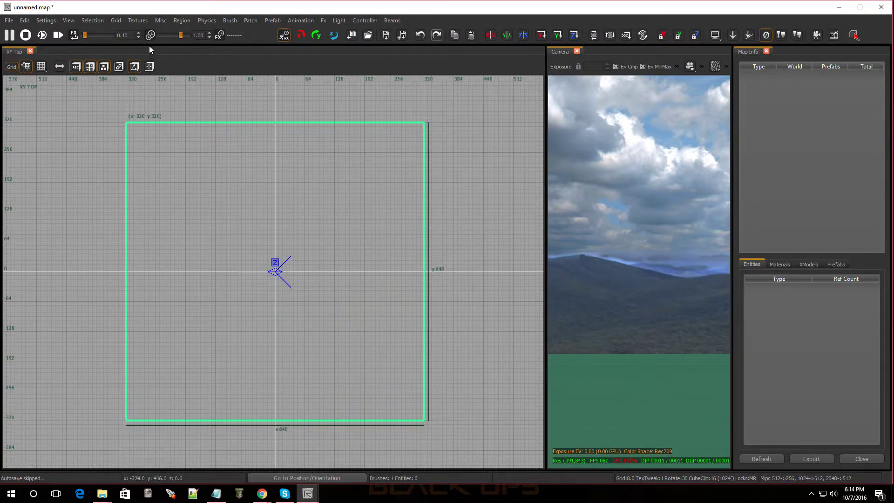
Open the texture browser for the selected floor brush
click(138, 20)
mouse_move(167, 30)
click(254, 30)
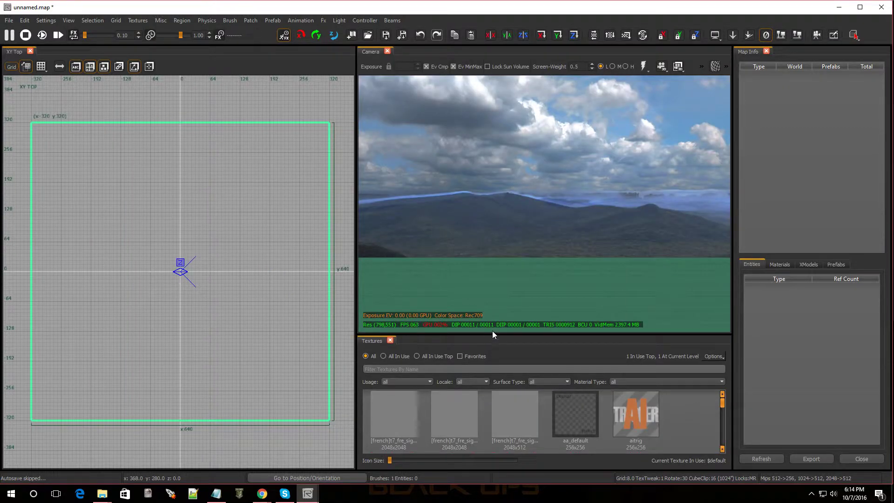
Enlarge the texture browser and filter its textures to floor usage
drag(494, 335, 496, 317)
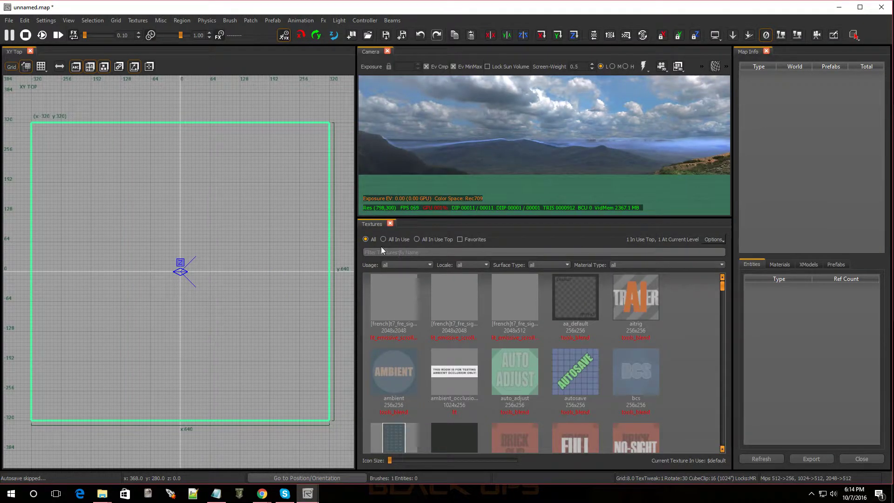
click(398, 263)
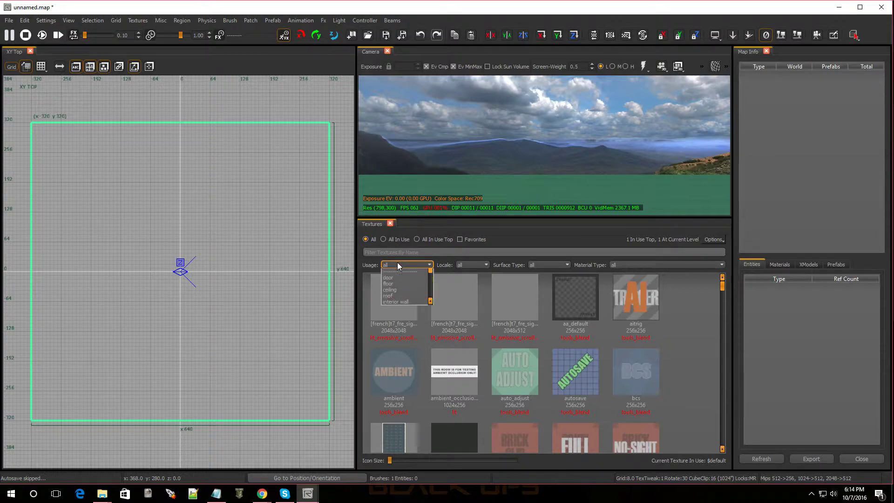
click(405, 308)
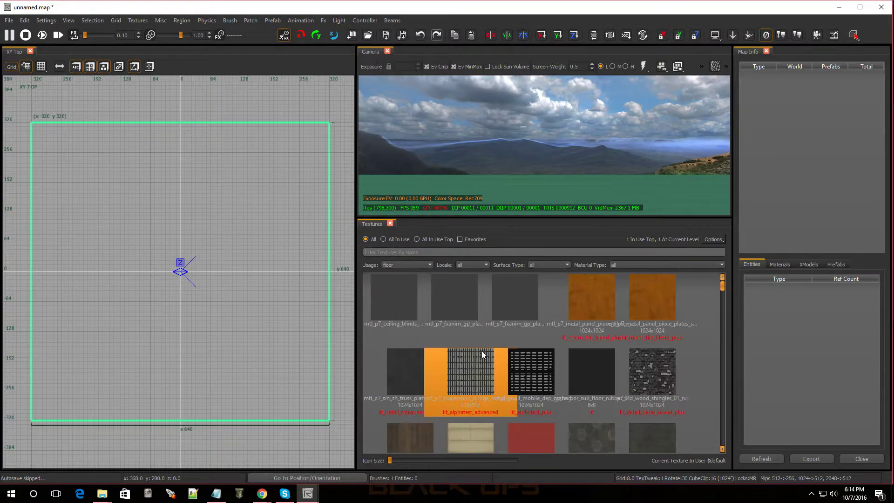
Apply the t7_asphalt_plain_01_wet texture to the floor slab and deselect it
scroll(560, 368, down, 2)
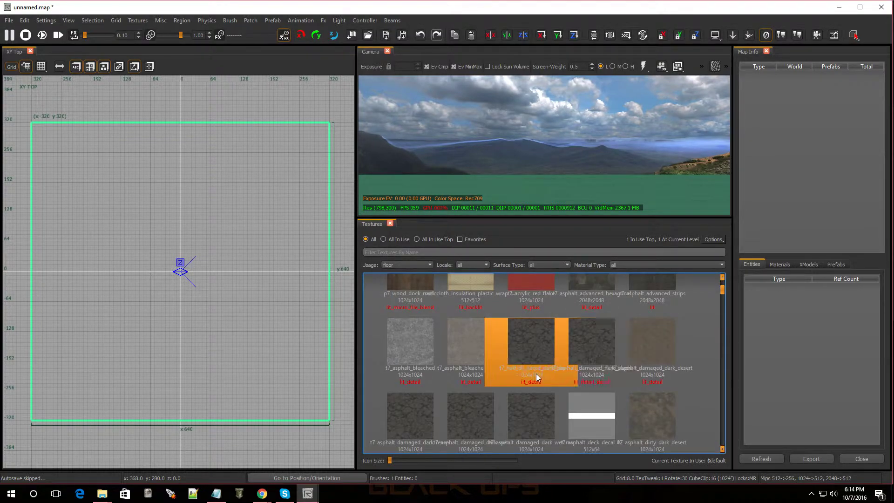
scroll(560, 364, up, 2)
scroll(590, 419, down, 2)
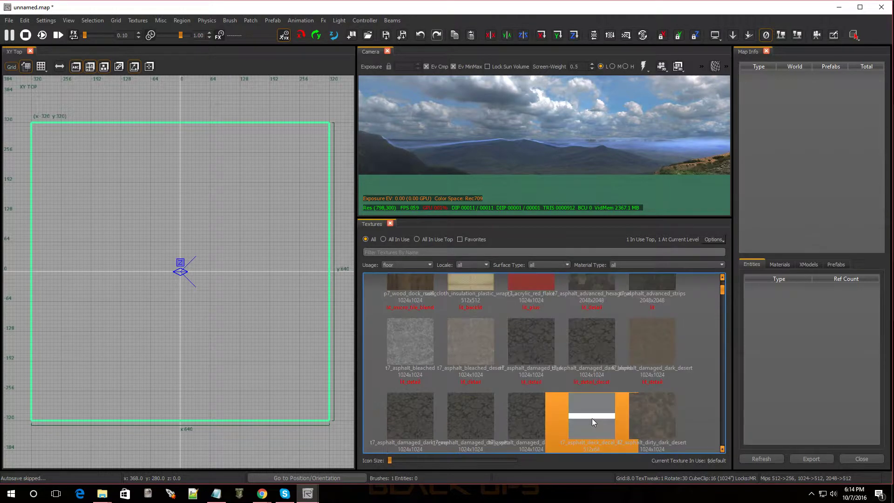
scroll(560, 405, down, 3)
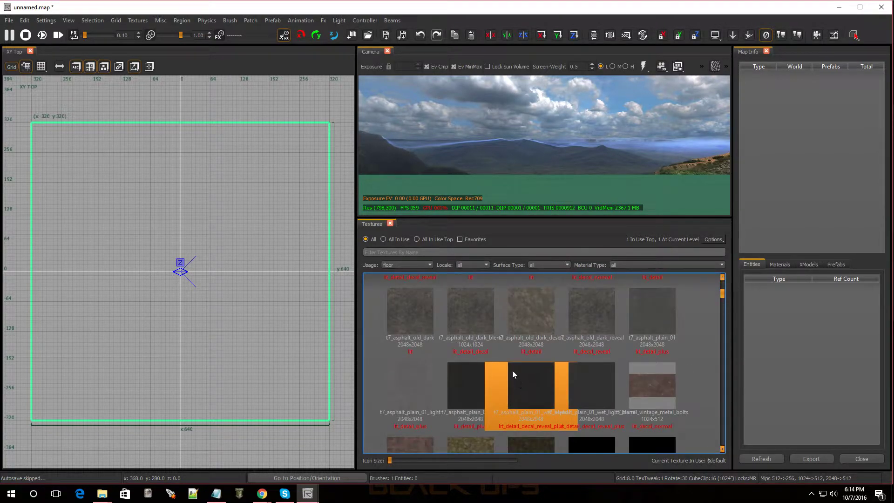
scroll(503, 367, up, 3)
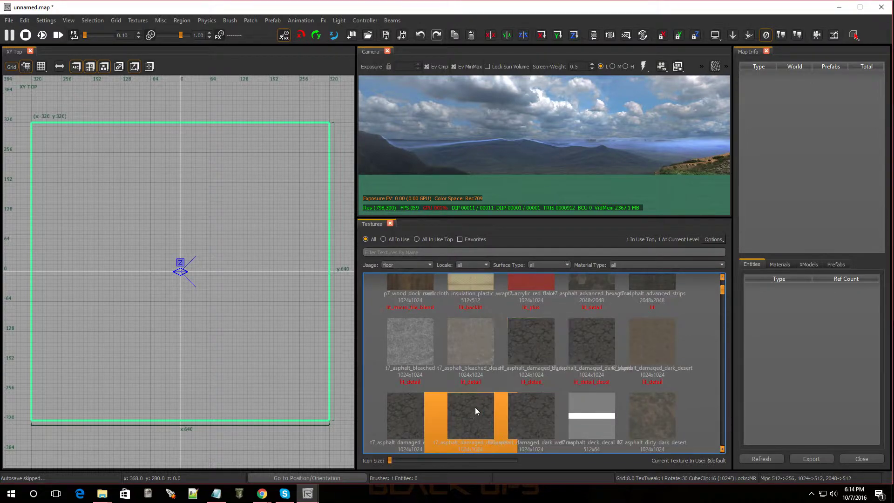
scroll(468, 411, down, 3)
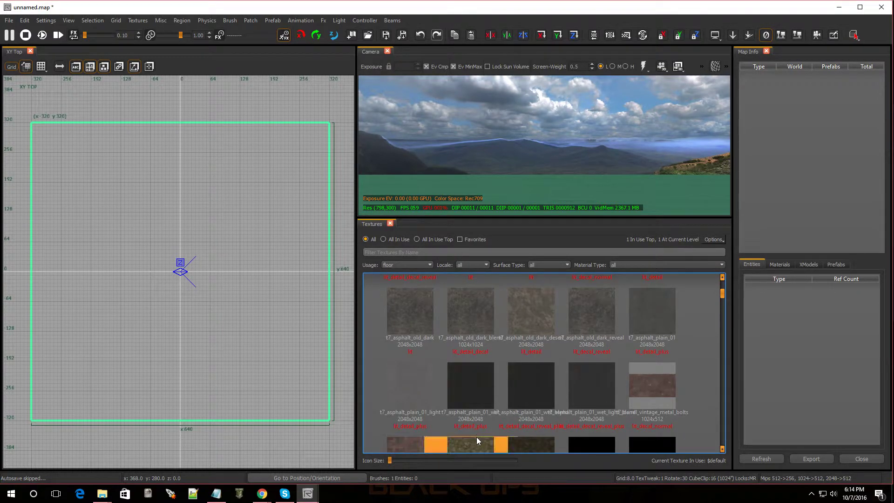
click(479, 397)
key(Escape)
mouse_move(555, 190)
right_down()
mouse_move(556, 179)
mouse_move(545, 207)
mouse_move(558, 179)
mouse_move(559, 188)
right_up()
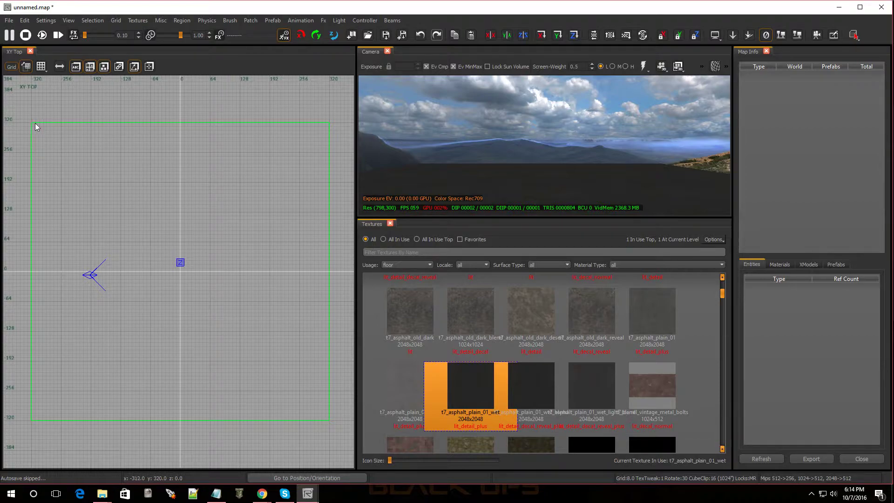
Build a wall brush along the floor's y 320 edge, 624 units long, 8 thick and 184 high
mouse_move(35, 123)
mouse_down()
mouse_move(166, 141)
mouse_move(333, 150)
mouse_move(335, 139)
mouse_up()
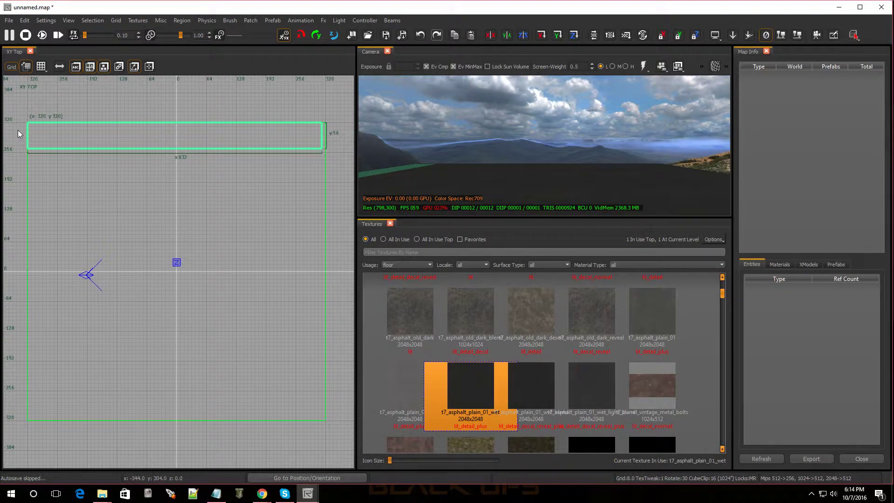
key(ctrl+Tab)
drag(187, 213, 179, 118)
drag(129, 292, 137, 285)
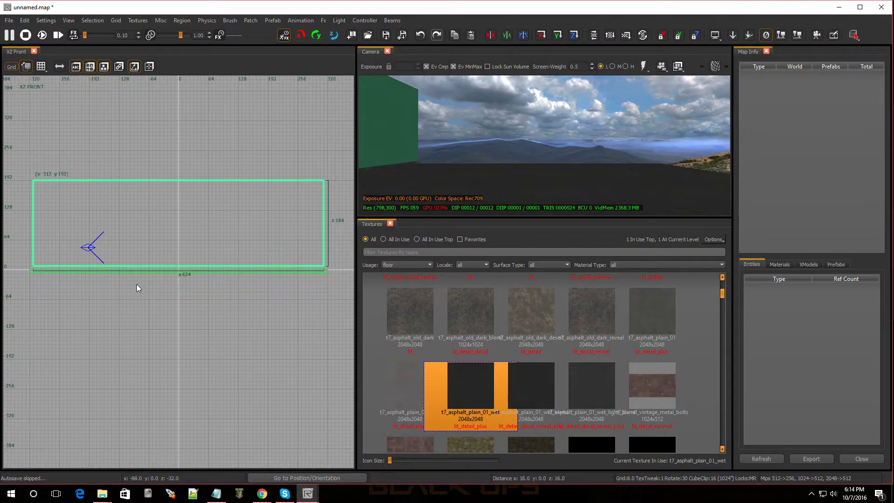
Place a copy of the wall along the opposite floor edge at y -312 in the XY top view
key(ctrl+Tab)
key(ctrl+Tab)
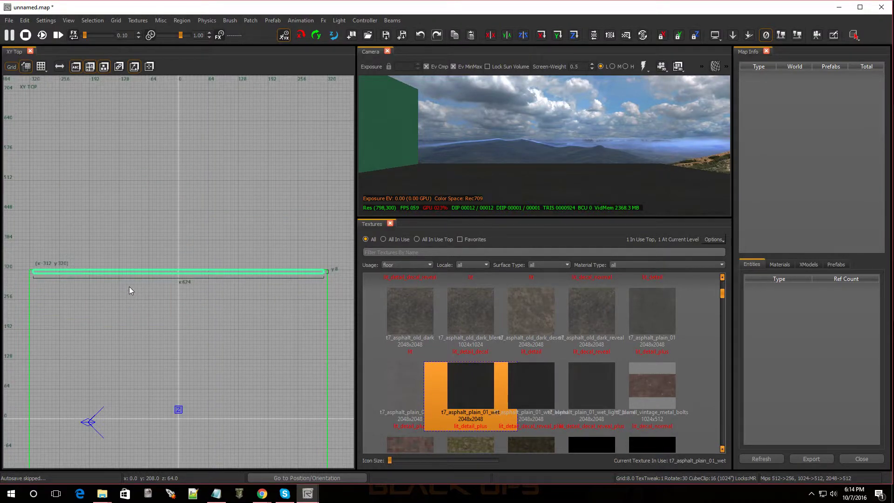
scroll(135, 282, down, 4)
drag(140, 244, 140, 365)
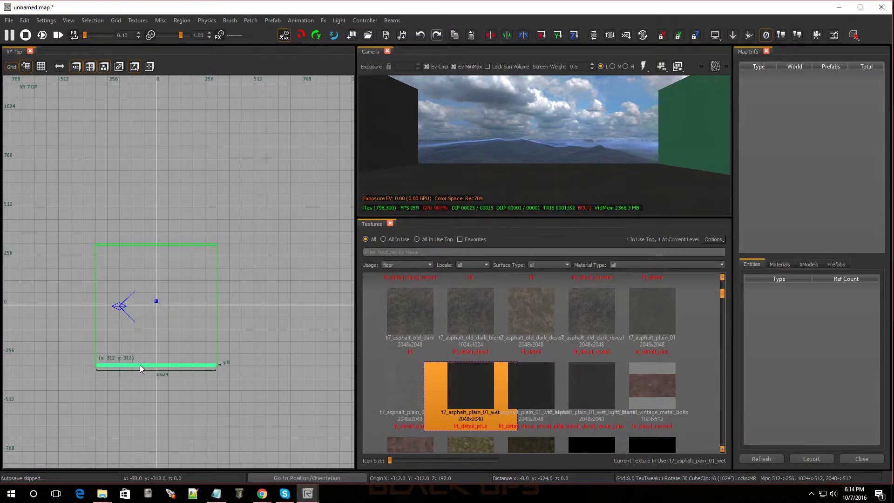
scroll(139, 365, up, 2)
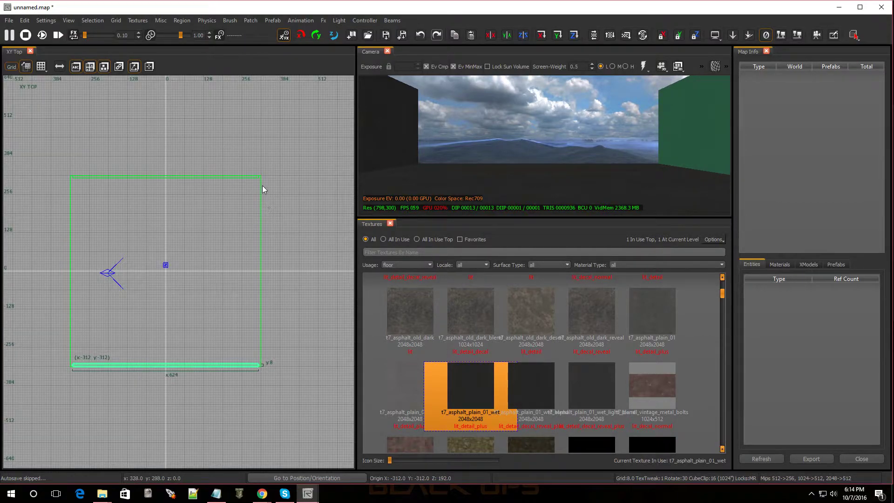
key(Escape)
Draw a side wall 8 by 624 units at x 312 and place a copy along the opposite edge at x -320
mouse_move(259, 177)
mouse_down()
mouse_move(273, 366)
mouse_move(272, 347)
mouse_up()
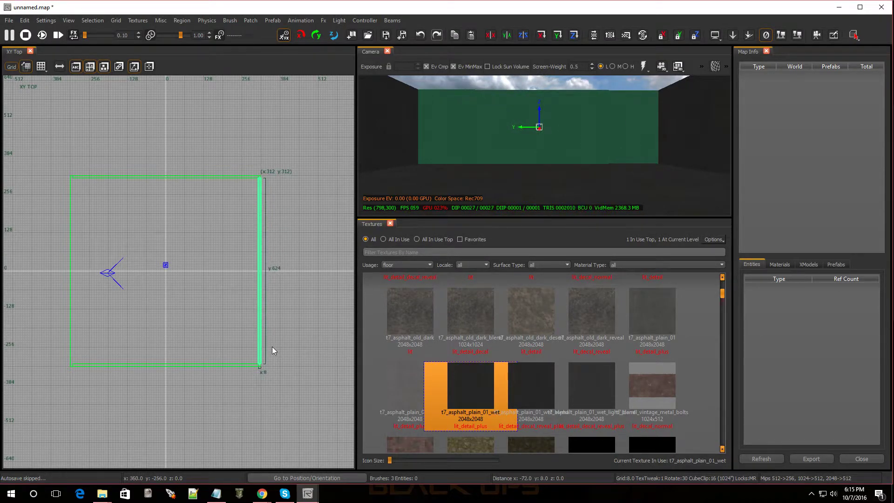
key(space)
drag(262, 273, 71, 271)
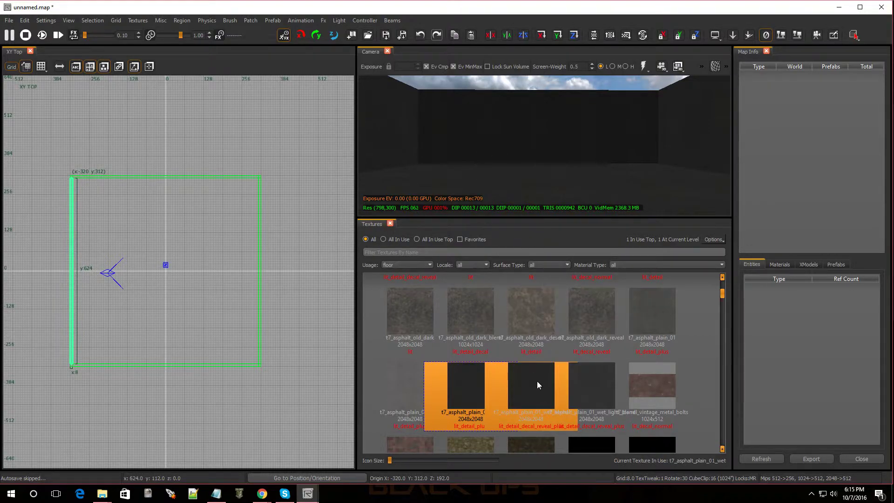
Apply the t7_cloth_carpet_cairo_01_tan texture to all four walls of the room and deselect them
scroll(538, 381, down, 5)
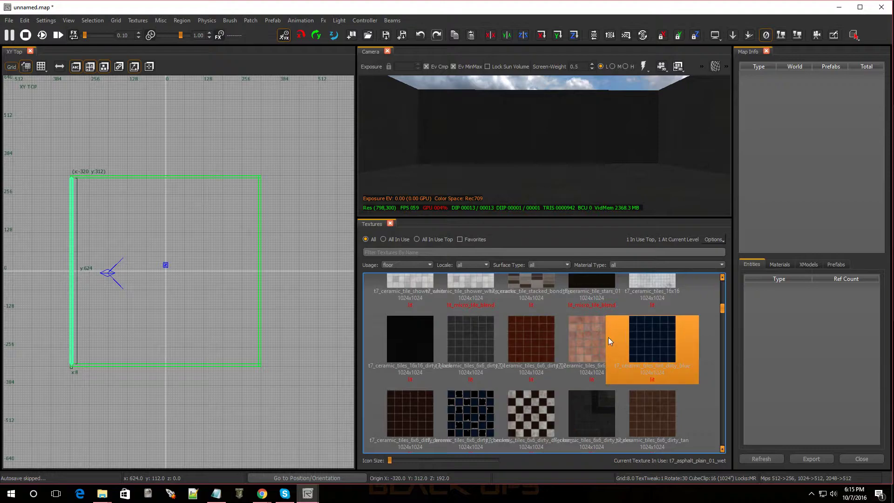
key(Escape)
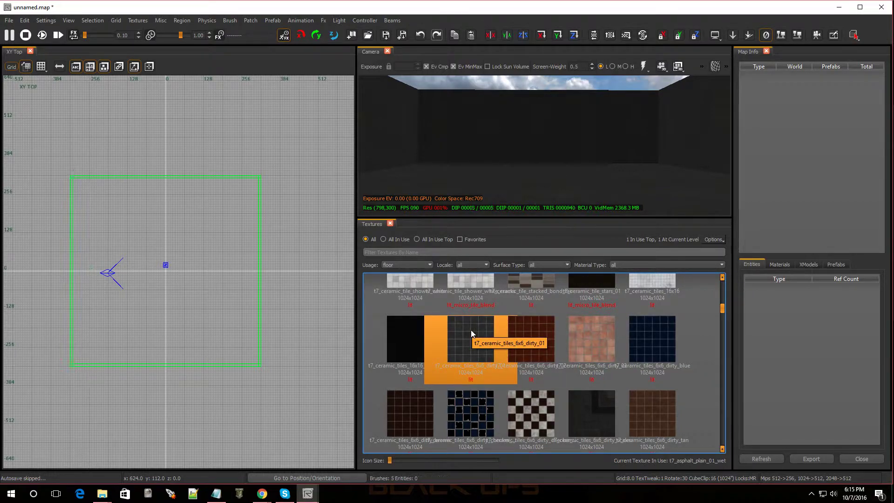
scroll(551, 373, down, 3)
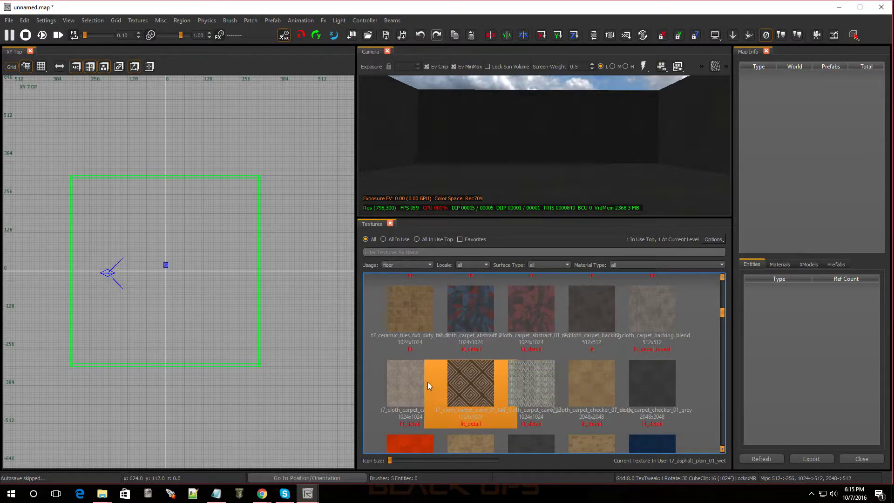
click(513, 129)
shift+click(365, 131)
shift+click(666, 144)
right_drag(666, 144, 600, 122)
shift+click(600, 122)
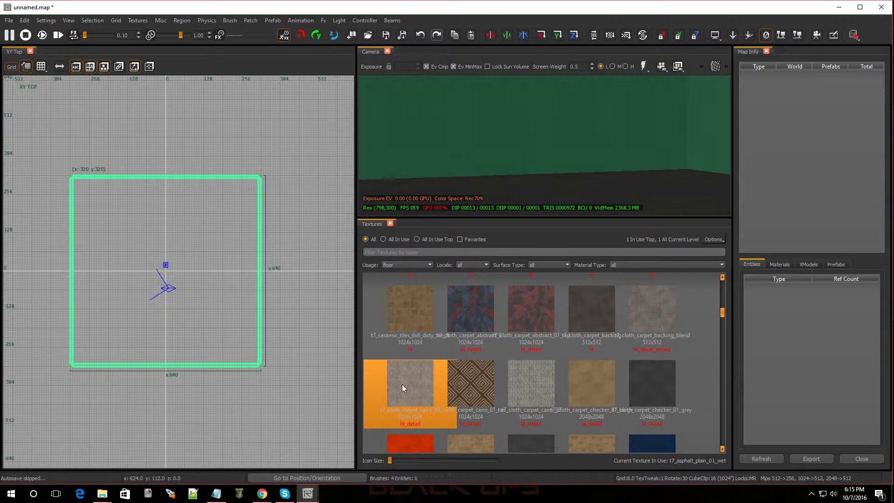
click(470, 375)
key(Escape)
mouse_move(513, 150)
right_down()
mouse_move(600, 168)
mouse_move(605, 195)
mouse_move(601, 179)
mouse_move(647, 186)
mouse_move(605, 181)
mouse_move(619, 168)
mouse_move(513, 137)
right_up()
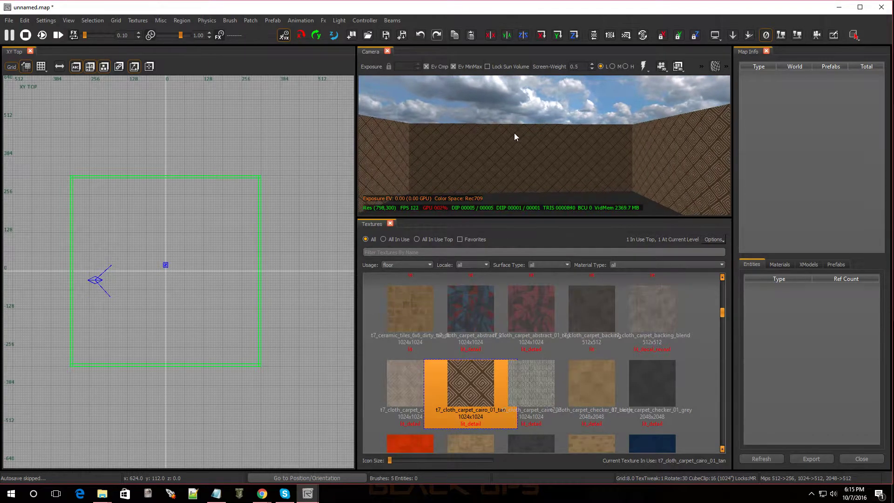
Open the entity browser and choose the prefab entity from the Misc category
right_click(164, 317)
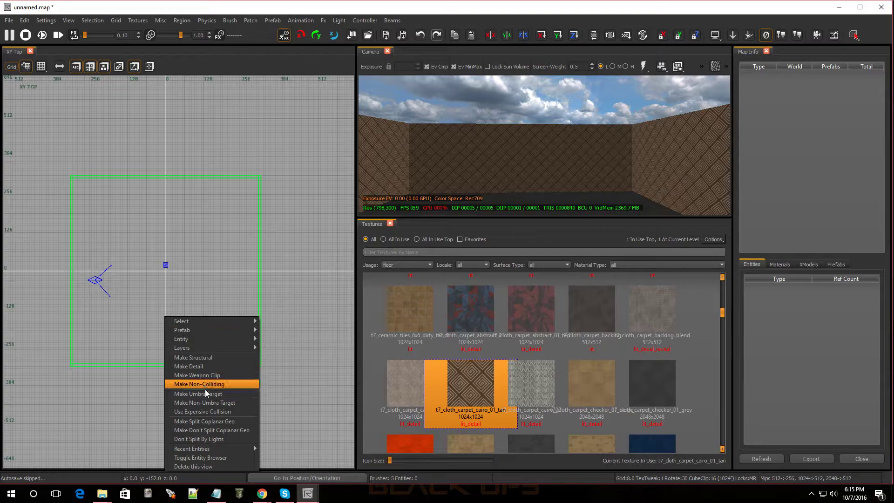
click(132, 297)
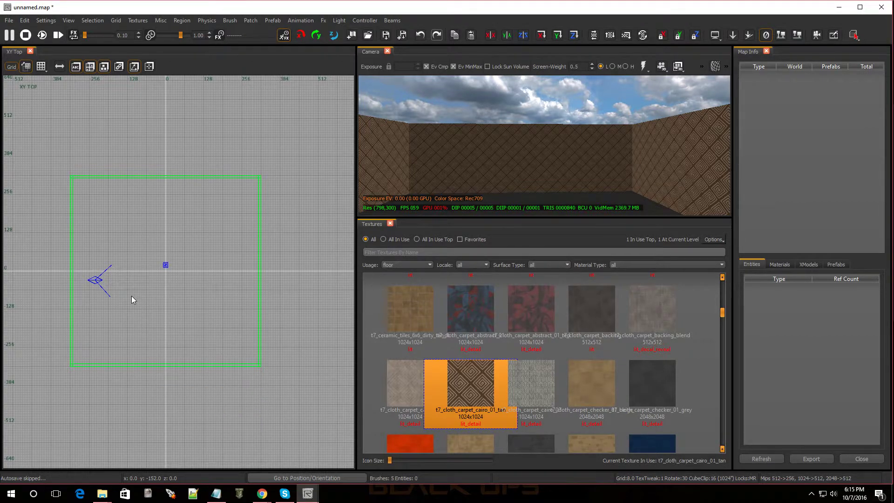
key(b)
click(18, 183)
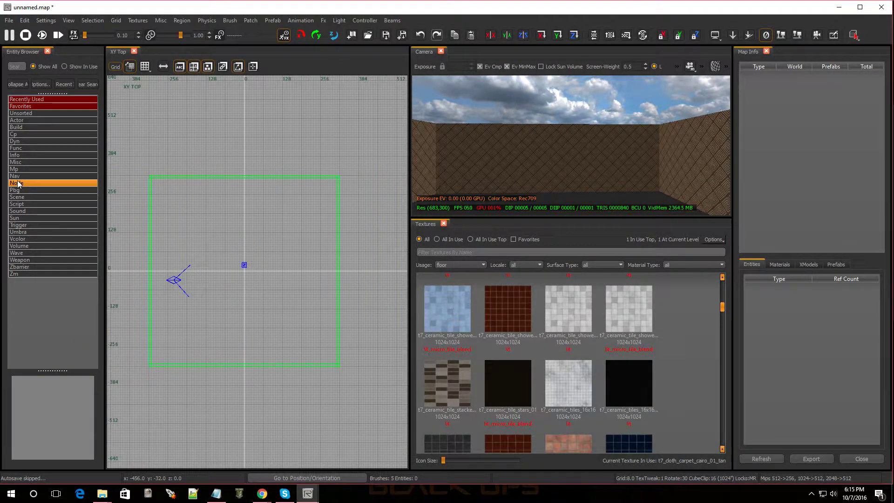
double_click(28, 162)
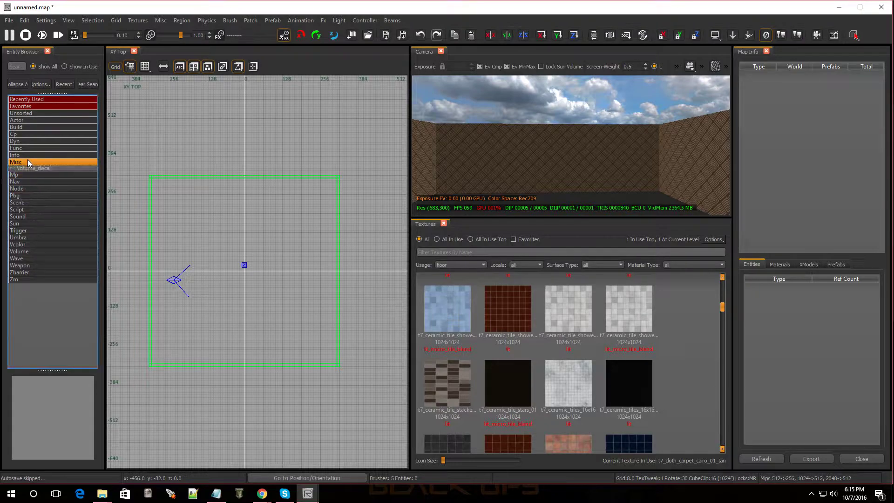
click(30, 170)
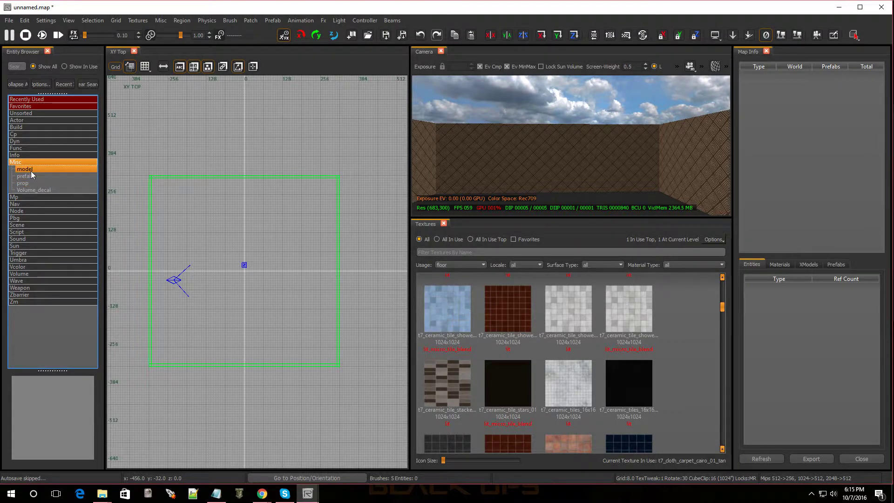
click(28, 177)
Place a prefab entity inside the room and load spawn_points.map from the zm_core prefabs folder
drag(31, 181, 247, 299)
click(378, 228)
double_click(378, 228)
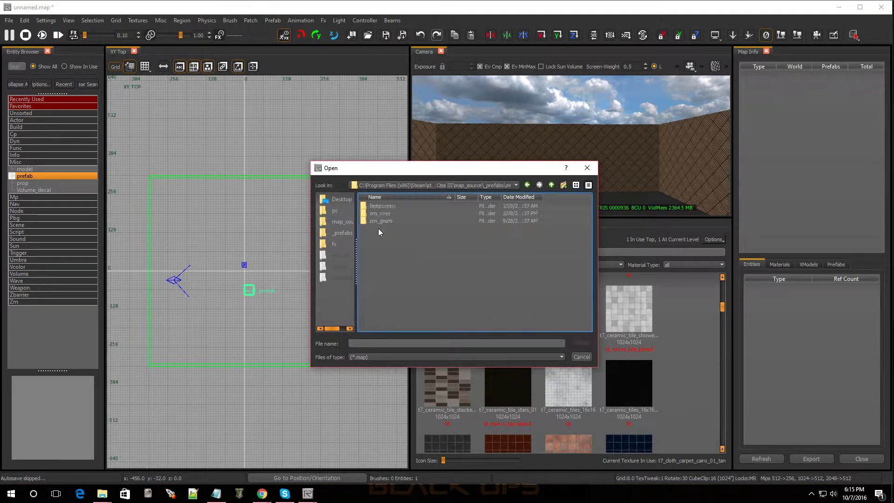
click(387, 214)
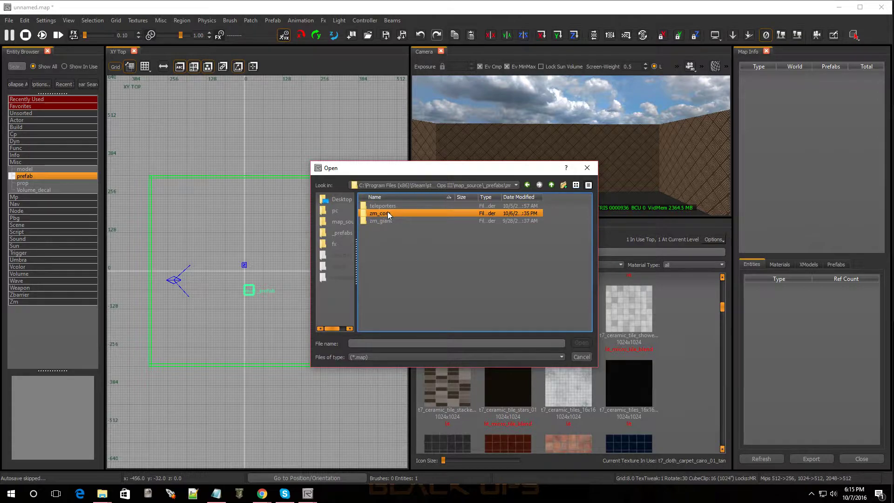
double_click(387, 213)
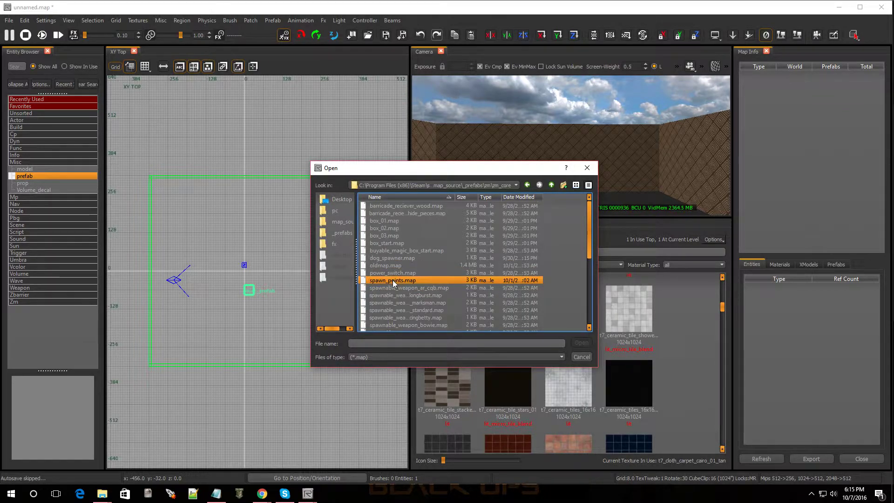
double_click(393, 281)
Move the spawn points prefab within the room and lower it toward the floor, to origin X -200, Y -56, Z 20
drag(249, 404, 246, 329)
scroll(244, 328, up, 5)
key(ctrl+Tab)
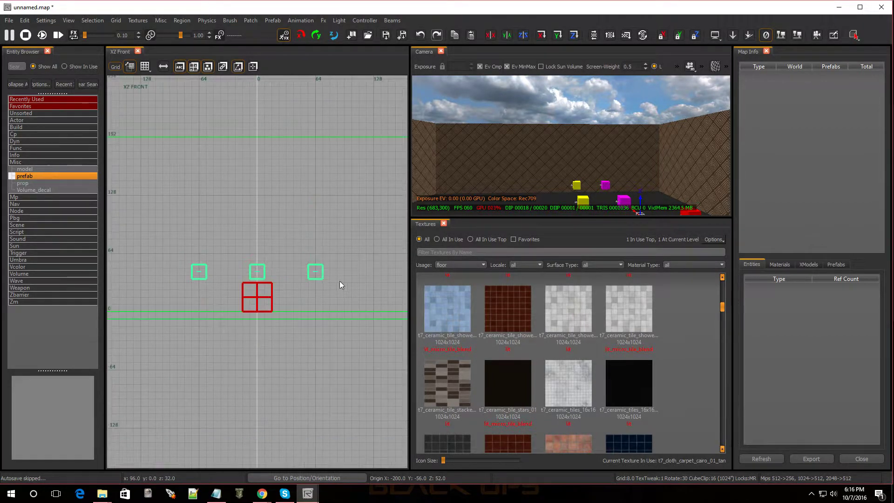
scroll(270, 331, up, 3)
drag(239, 194, 241, 256)
Close the texture browser and return the grid to the XY top view with the prefab deselected
right_drag(571, 145, 584, 157)
click(444, 224)
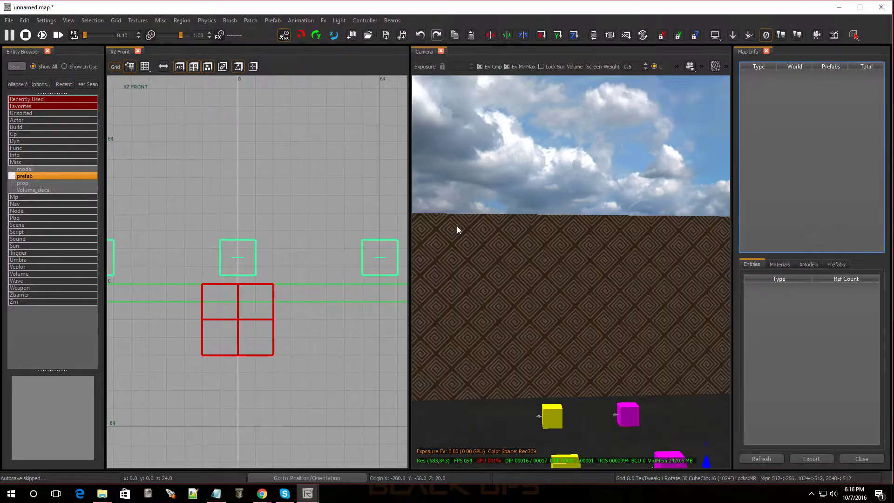
right_drag(589, 259, 564, 275)
key(ctrl+Tab)
key(ctrl+Tab)
scroll(283, 265, down, 7)
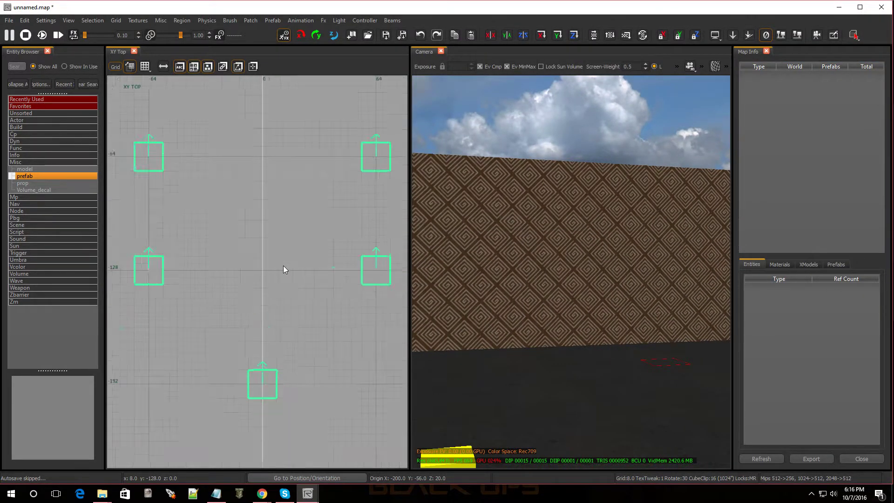
scroll(251, 304, up, 1)
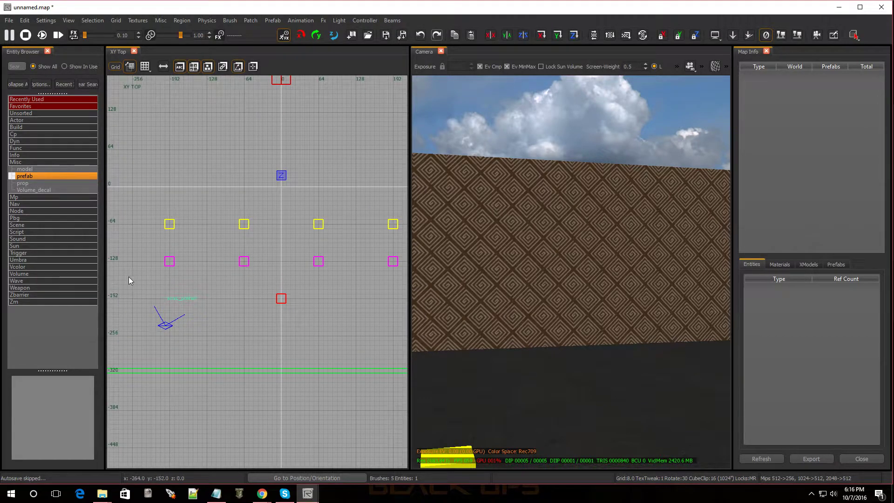
right_click(273, 269)
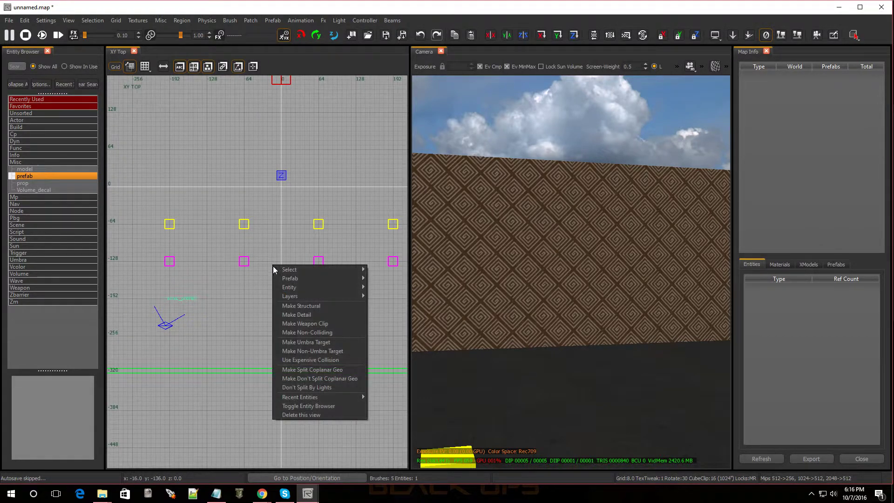
click(250, 314)
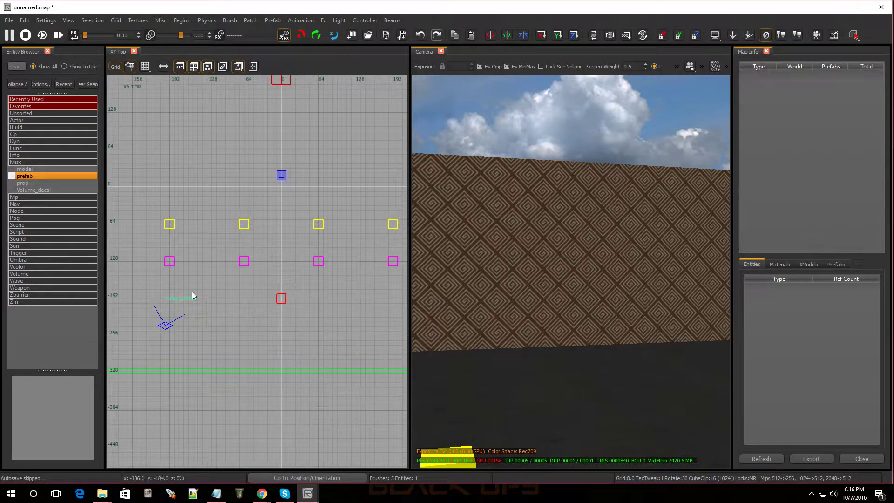
Place a player start entity from the Info category's Player group at the grid's centre in the room
double_click(23, 157)
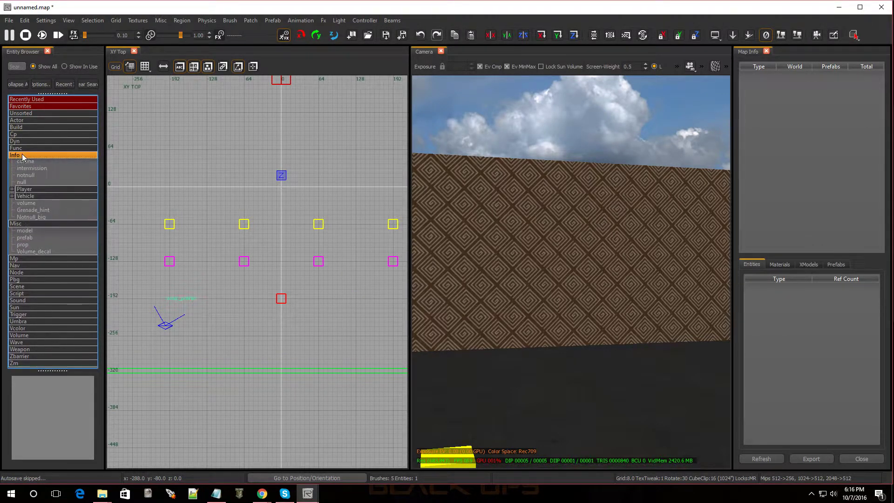
click(11, 192)
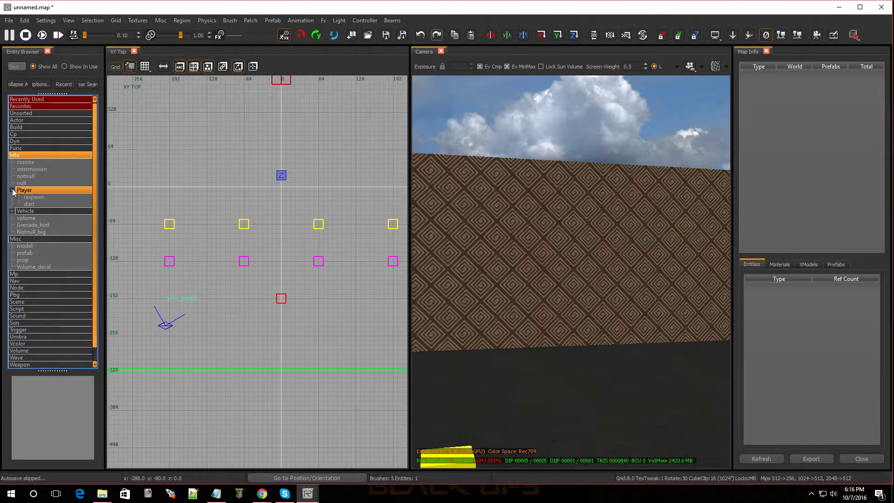
drag(33, 204, 283, 178)
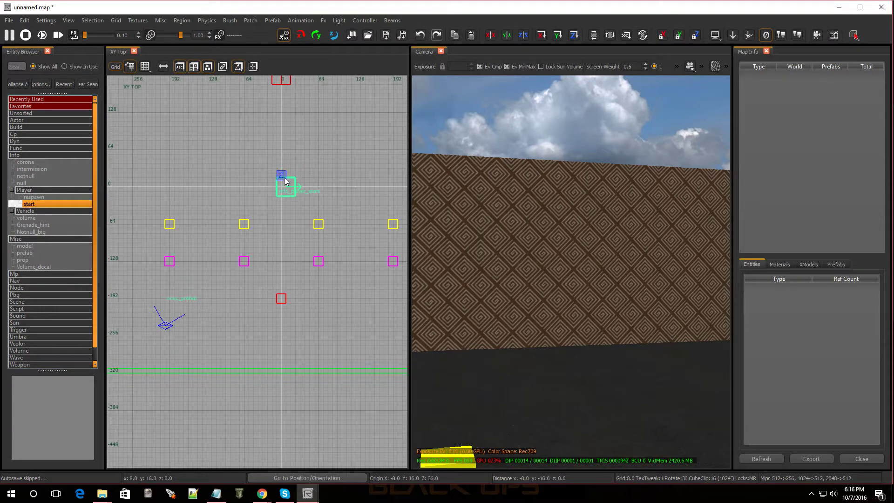
click(282, 177)
Raise the player start 40 units above the floor, to origin Z 76, and deselect it
right_drag(567, 276, 633, 276)
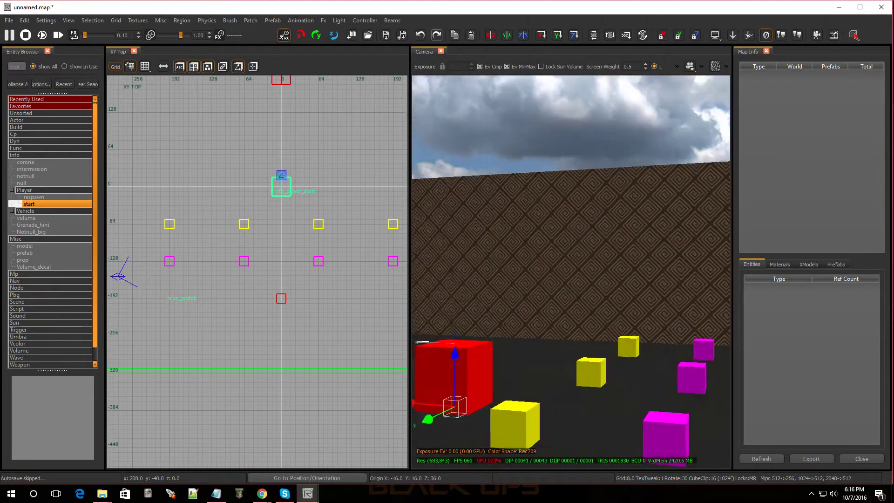
right_drag(569, 247, 575, 299)
drag(514, 352, 509, 278)
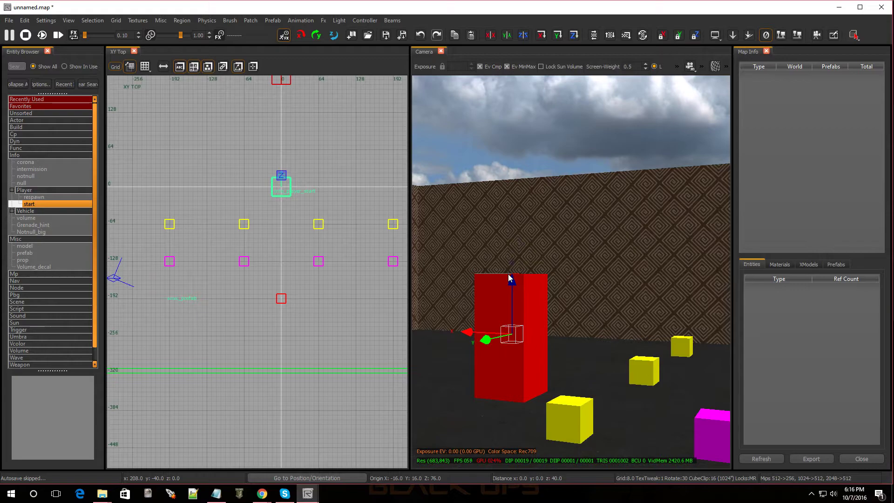
scroll(285, 226, down, 3)
key(Escape)
Place an info volume entity in the room and stretch its footprint to the walls, 624 by 624 units
scroll(286, 224, up, 3)
scroll(285, 224, down, 3)
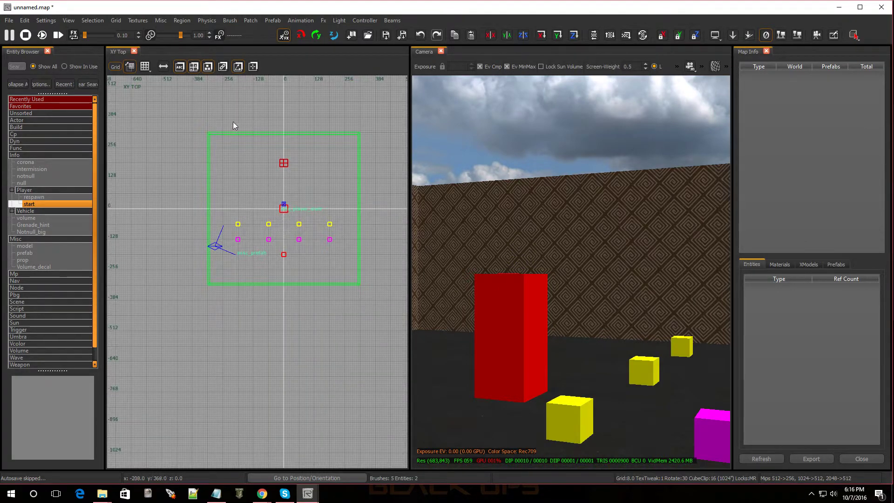
scroll(209, 135, up, 1)
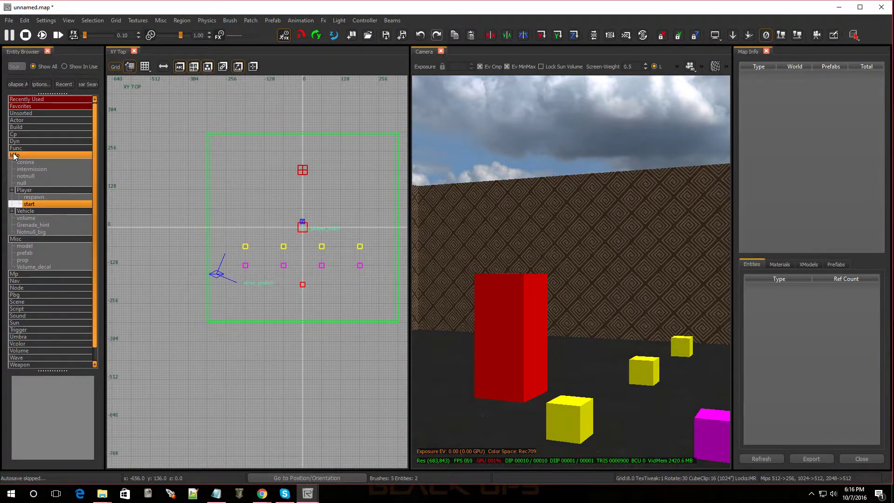
click(30, 176)
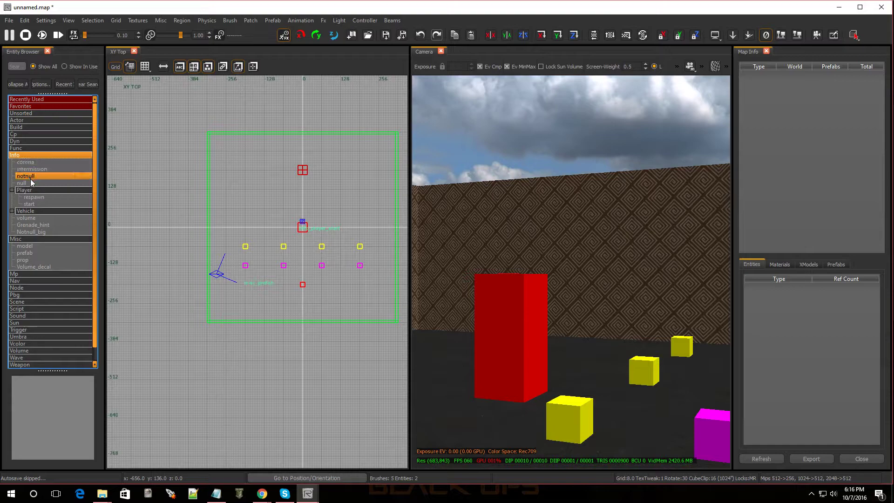
drag(27, 217, 310, 119)
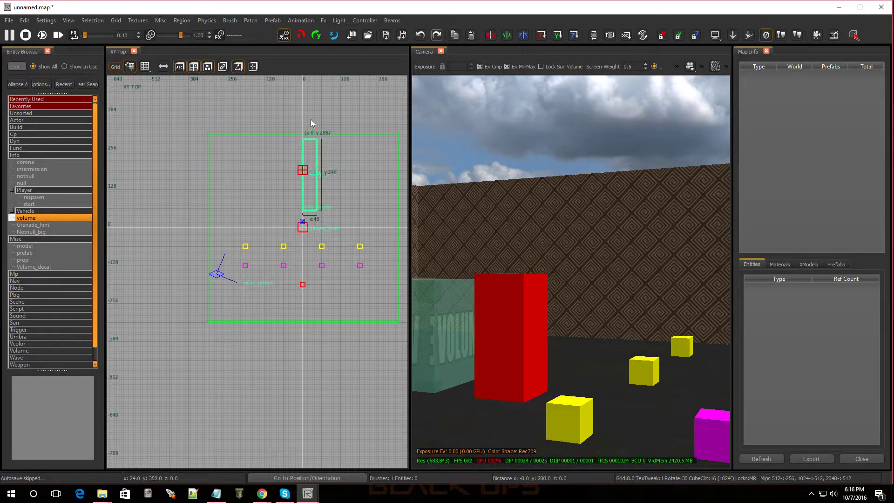
drag(270, 164, 180, 179)
drag(288, 211, 289, 337)
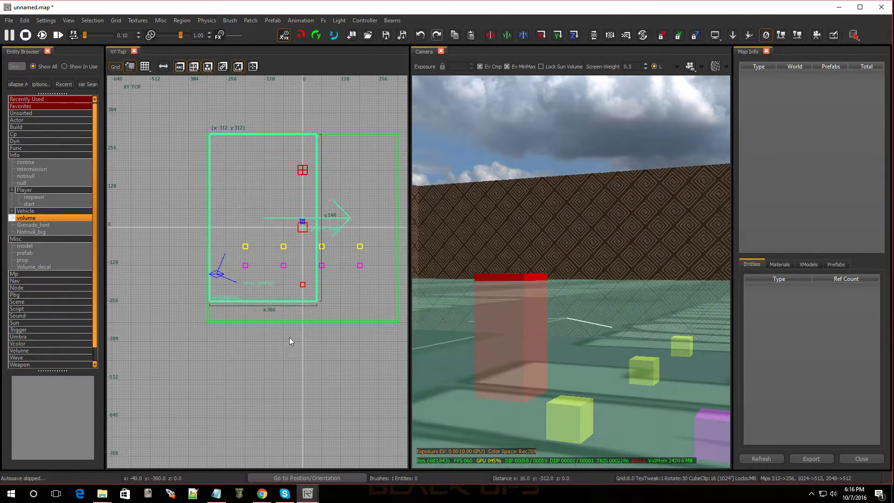
drag(354, 284, 375, 273)
Extend the info volume upward to a height of 192 units in the XZ front view, and return to the XY top view
key(ctrl+Tab)
drag(303, 248, 302, 202)
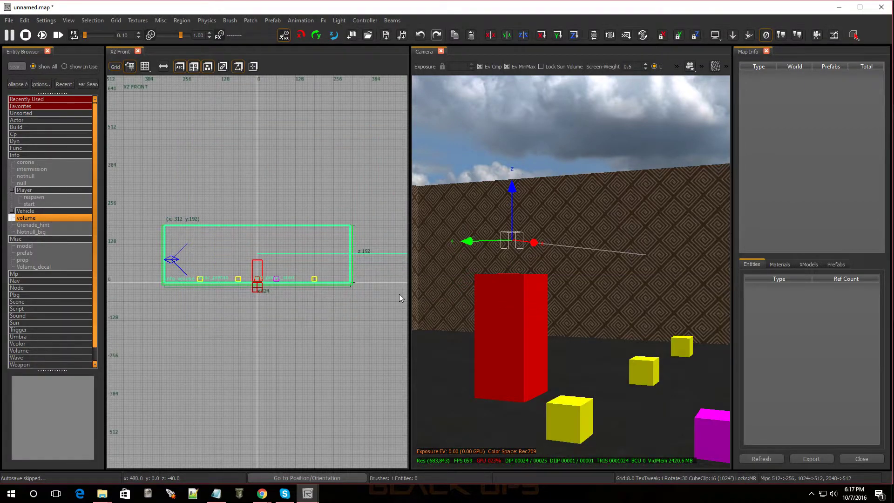
key(ctrl+Tab)
scroll(365, 285, down, 3)
scroll(287, 299, up, 1)
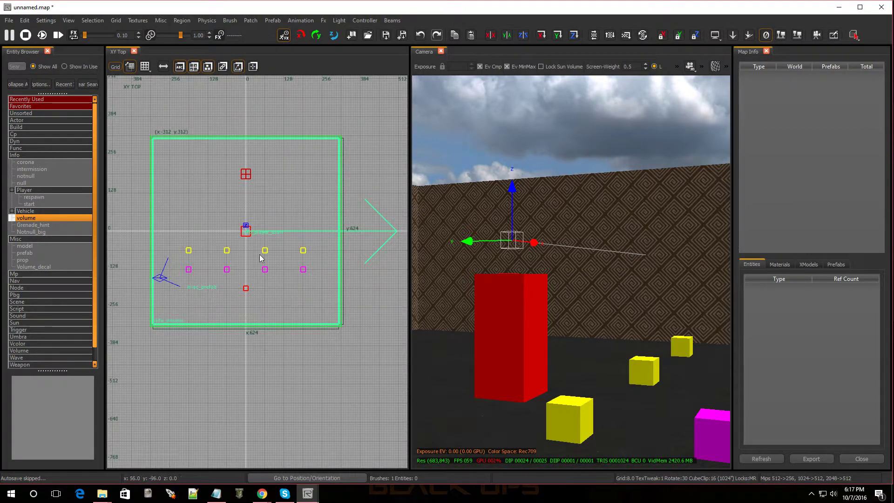
Show the info volume's properties in a widened entity info panel and set its targetname to start_zone
key(n)
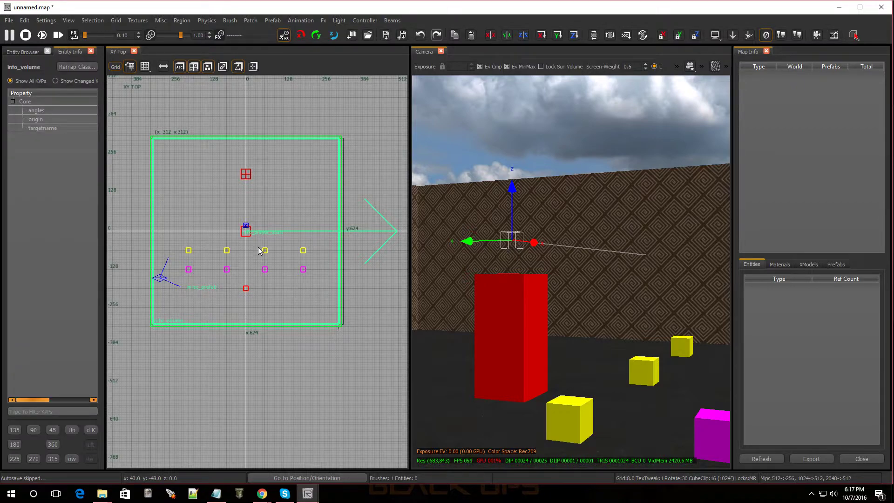
drag(105, 216, 293, 230)
click(138, 128)
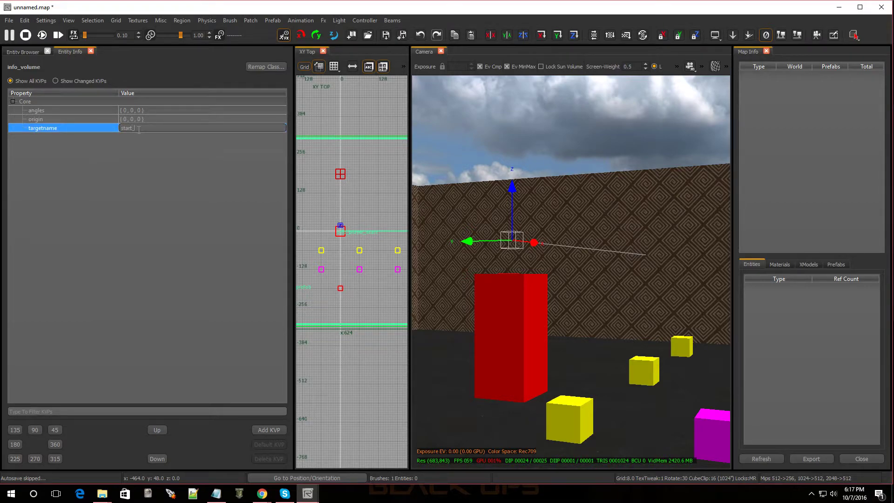
text(start_zone)
key(Return)
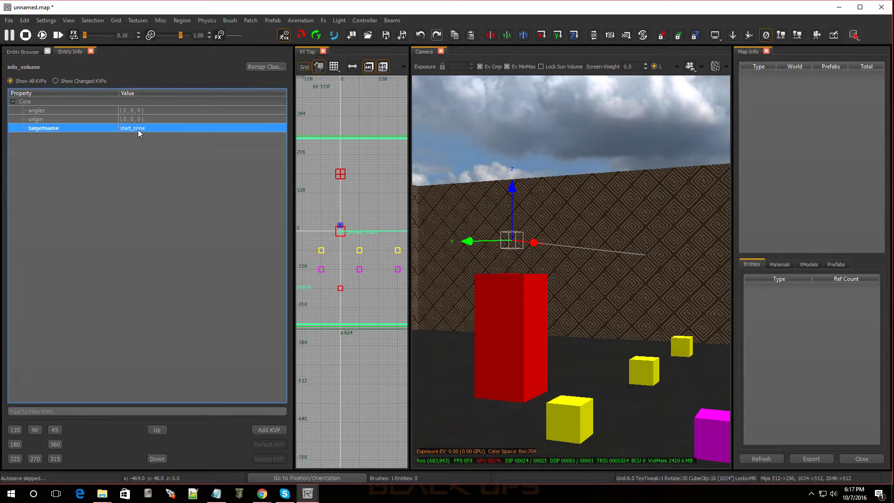
Add a script_noteworthy key with the value player_volume to the info volume, and deselect it
click(269, 429)
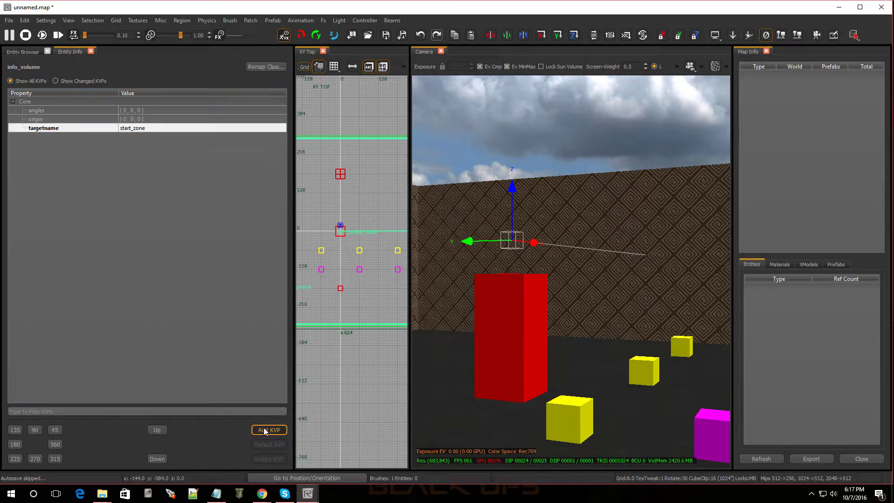
text(script_noteworthy)
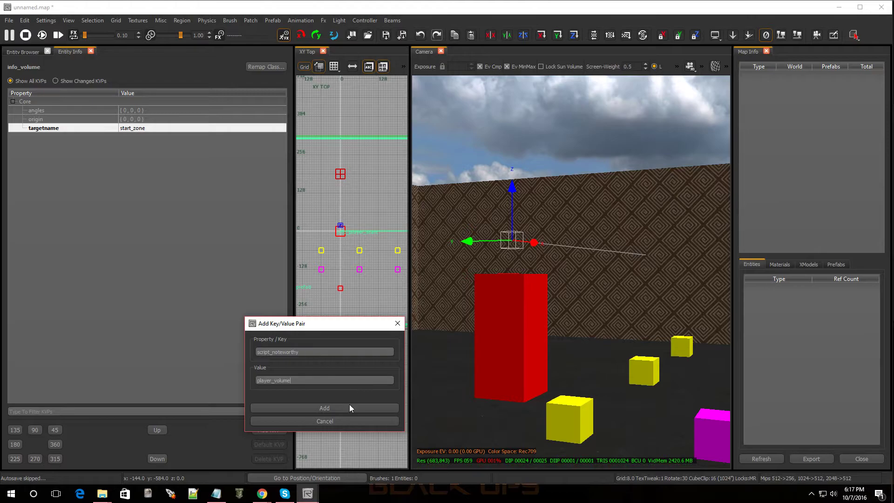
click(334, 408)
key(Escape)
Move the camera above the room, return to the entity browser, and collapse the Info and Misc categories
right_drag(538, 222, 489, 205)
right_drag(571, 272, 571, 232)
key(Down)
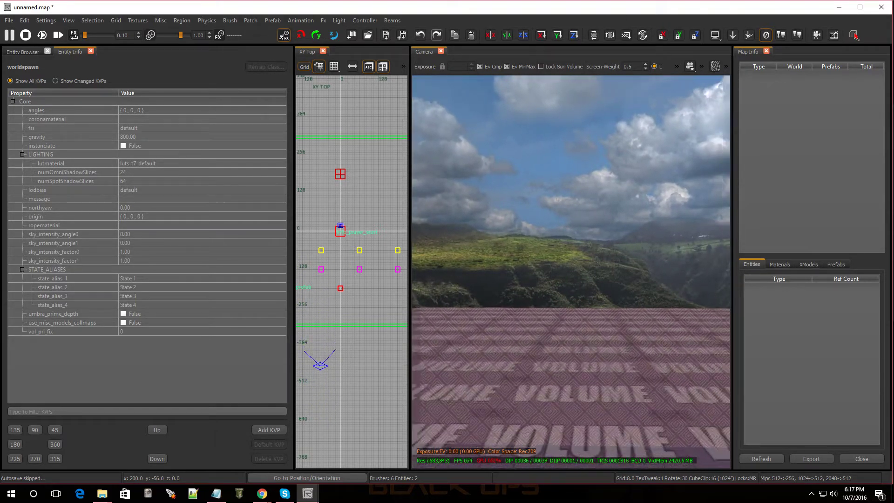
click(107, 287)
click(21, 51)
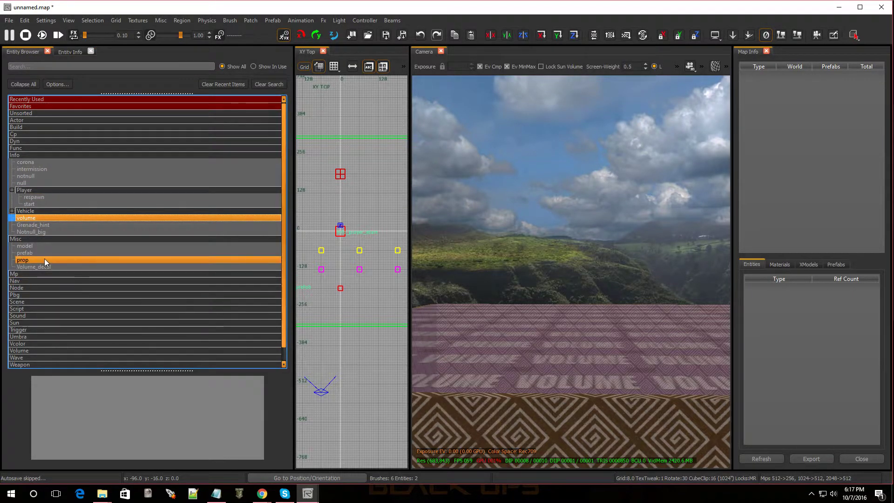
double_click(21, 211)
click(13, 211)
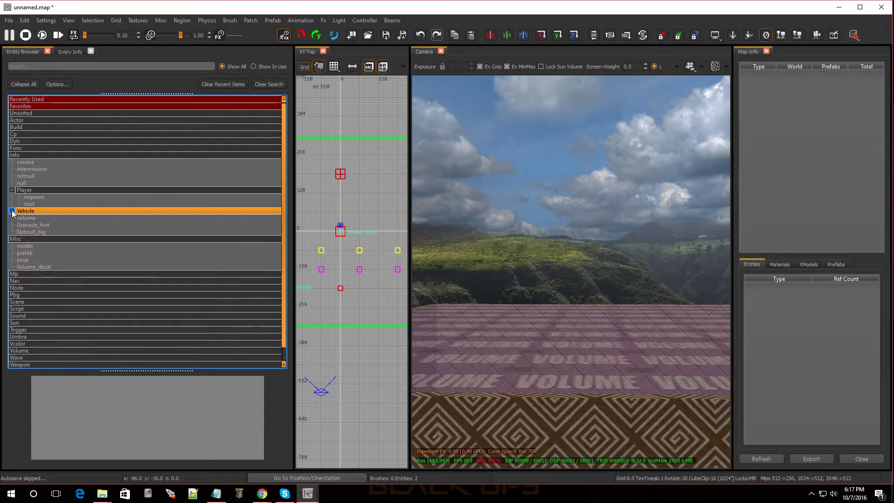
click(12, 190)
double_click(14, 155)
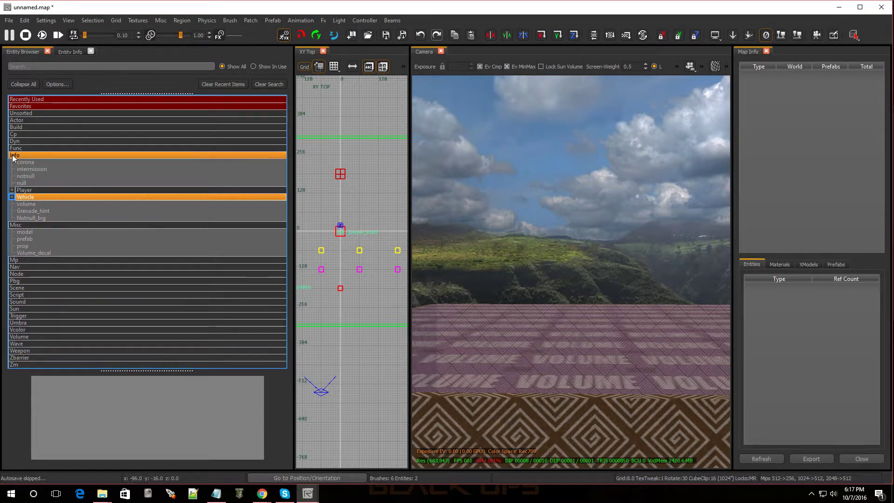
double_click(15, 162)
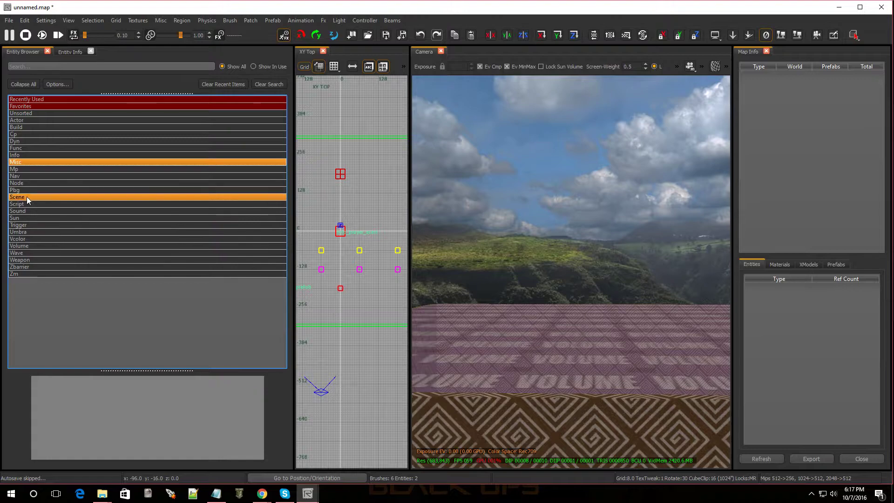
Place a sun volume entity from the Volume category and stretch it around the room to about 1768 by 2464 units
double_click(23, 247)
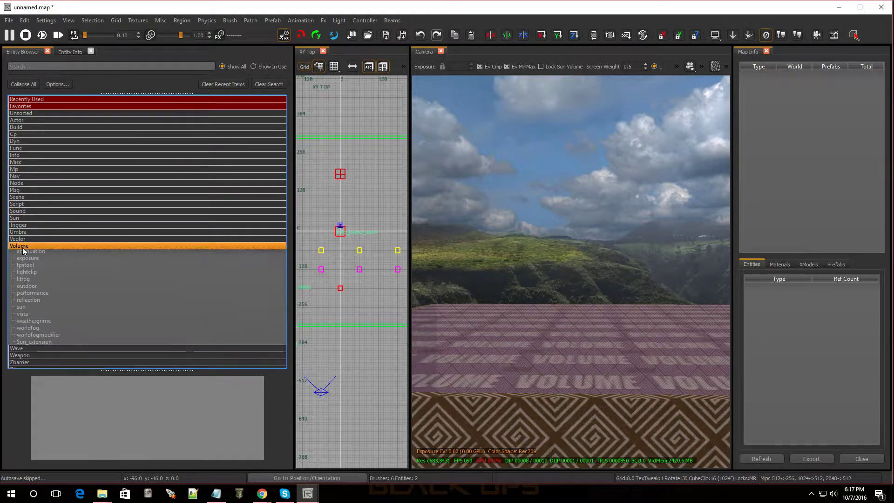
click(22, 309)
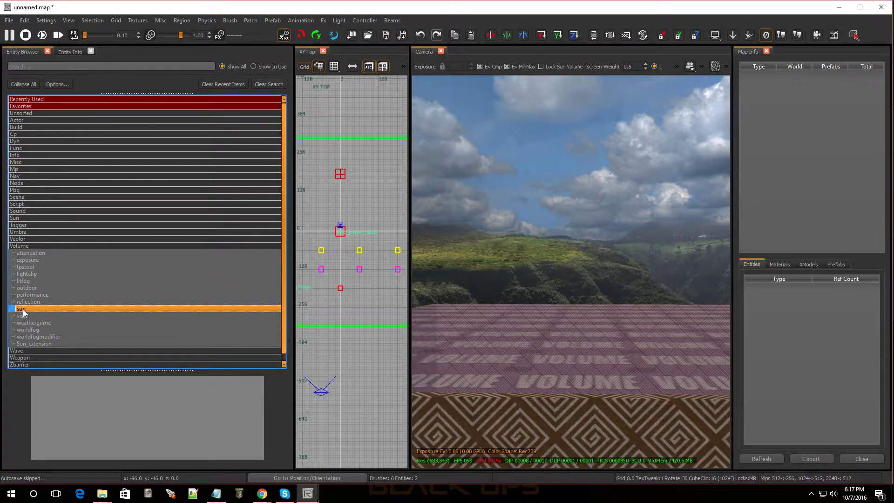
drag(41, 308, 337, 216)
scroll(341, 272, down, 2)
scroll(340, 268, down, 4)
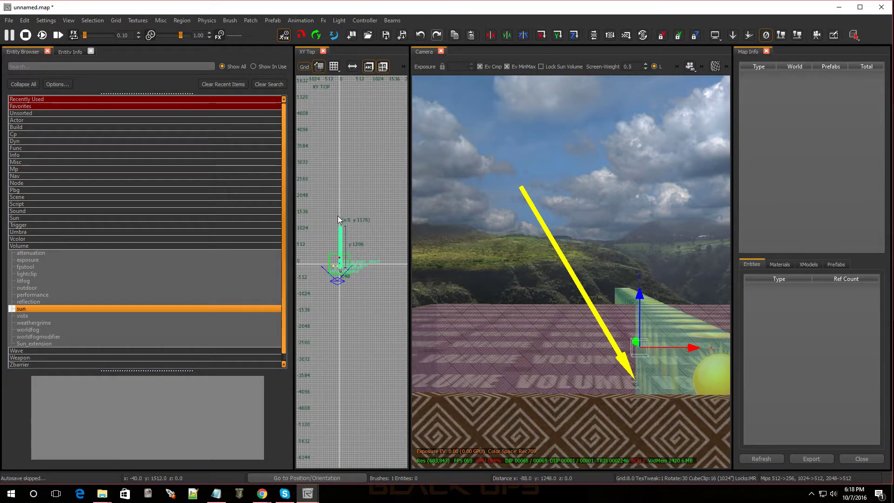
drag(320, 250, 294, 251)
drag(359, 260, 351, 316)
scroll(349, 310, down, 5)
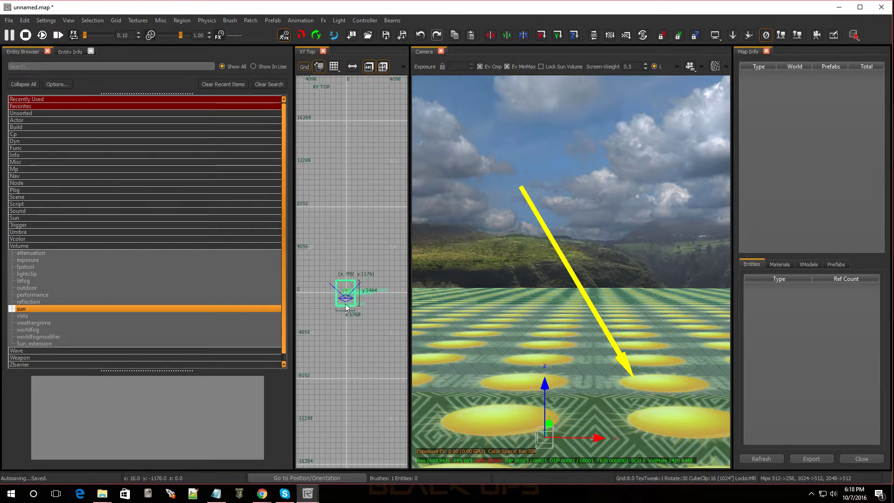
scroll(347, 305, up, 3)
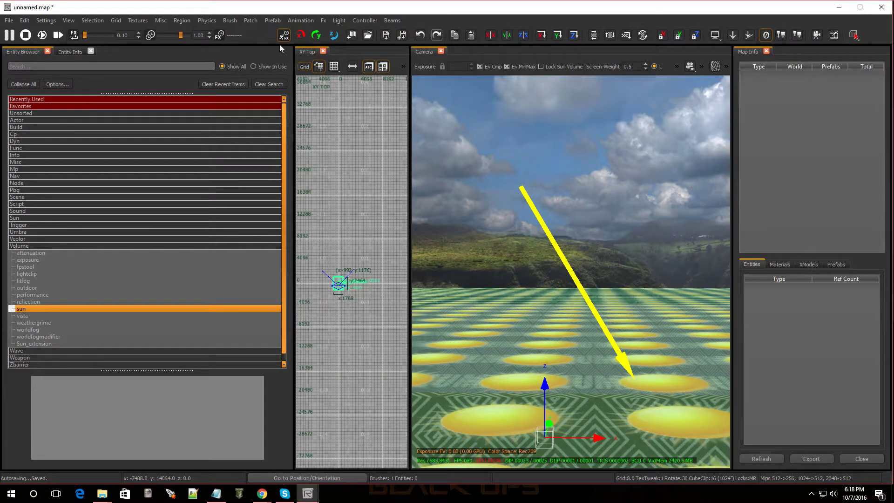
Close the entity browser and entity info panels, and widen the XY top view across most of the workspace
click(47, 51)
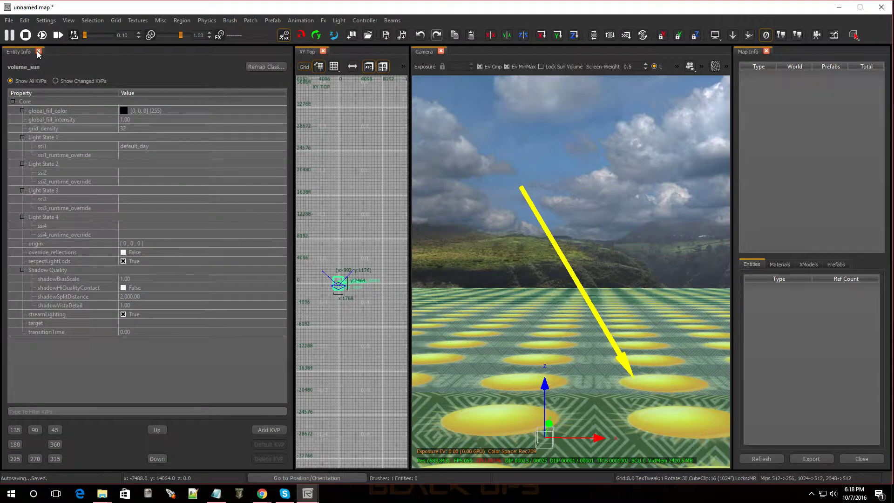
click(39, 52)
scroll(89, 259, up, 3)
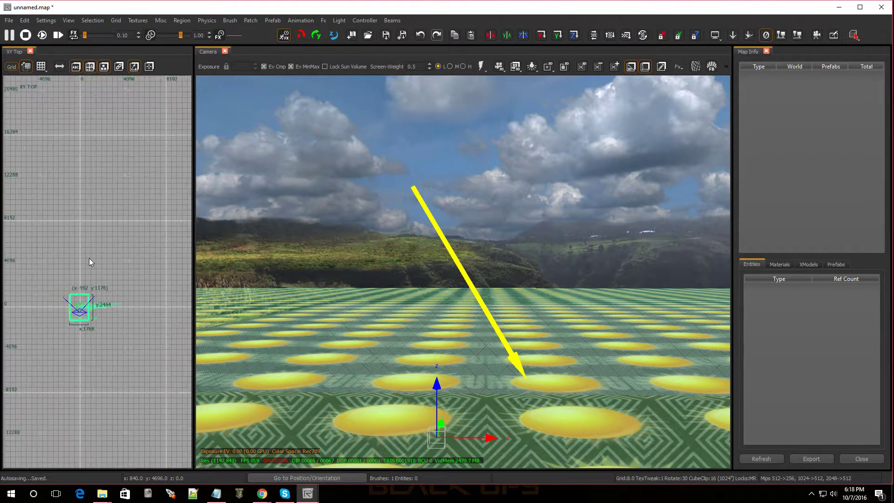
drag(193, 259, 633, 259)
Enlarge the sun volume's footprint on all four sides around the grid centre to about 16432 by 16448 units
scroll(295, 270, up, 3)
drag(315, 210, 311, 171)
mouse_move(275, 238)
mouse_down()
mouse_move(150, 246)
mouse_move(157, 245)
mouse_up()
drag(365, 306, 484, 307)
drag(370, 389, 356, 467)
scroll(361, 447, down, 5)
scroll(353, 457, up, 4)
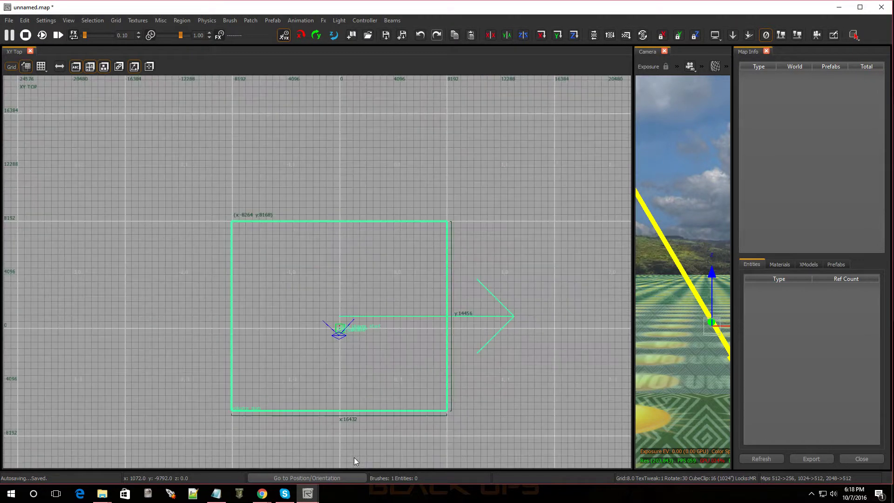
mouse_move(354, 434)
mouse_down()
mouse_move(354, 468)
mouse_move(356, 455)
mouse_move(346, 459)
mouse_up()
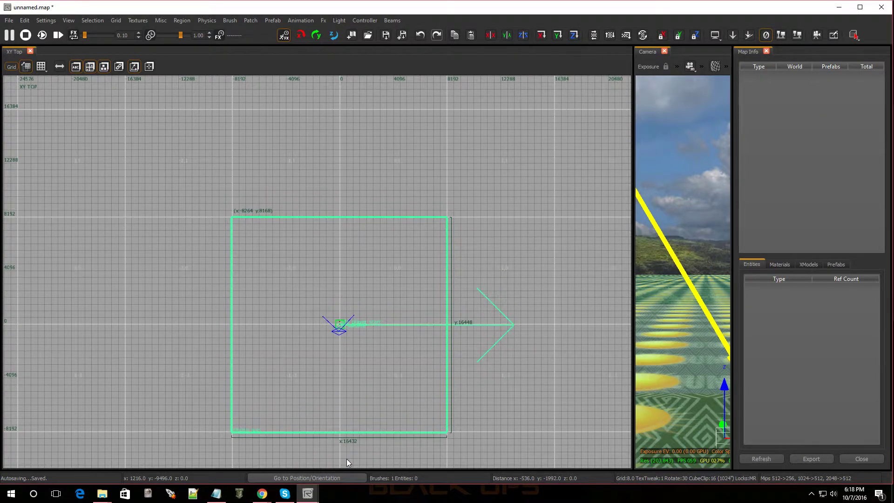
Extend the sun volume up and down in the XZ front view to a height of about 8120 units, and deselect it in the top view
key(ctrl+Tab)
drag(337, 236, 323, 186)
drag(318, 294, 321, 344)
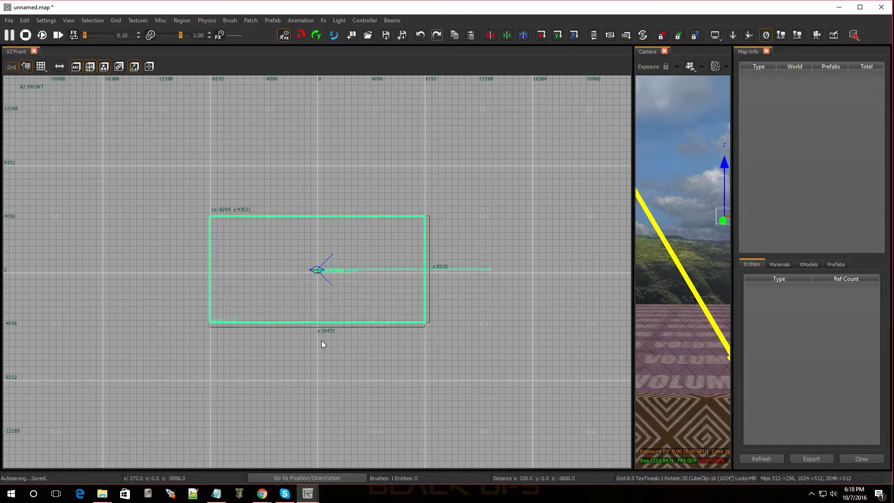
key(ctrl+Tab)
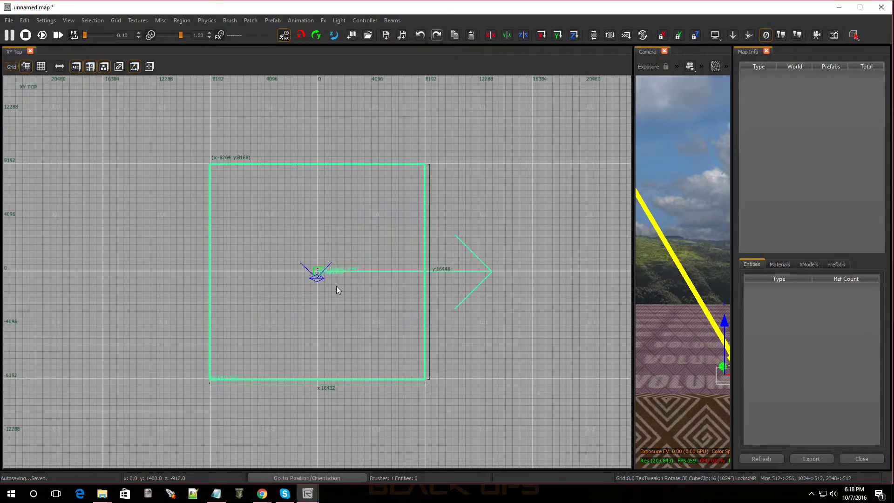
key(Escape)
Enlarge the camera view and turn it to look at the room's outer wall, with the top view zoomed out
right_drag(657, 303, 657, 252)
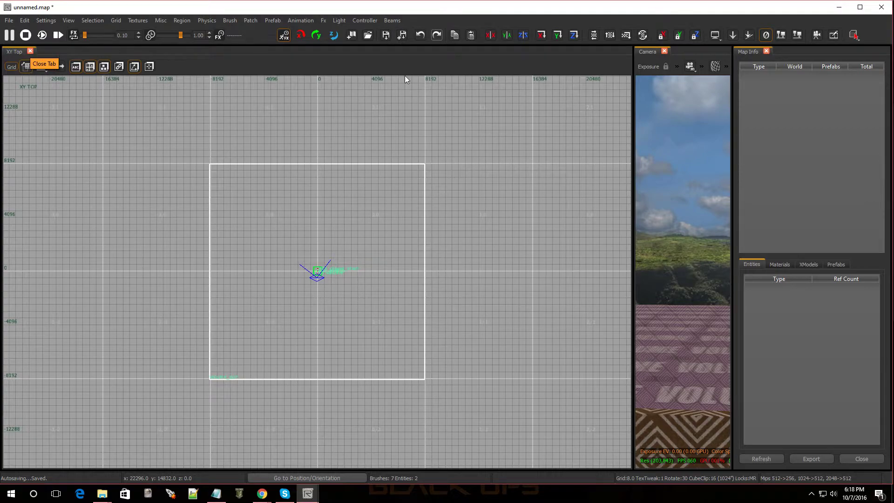
drag(634, 163, 203, 163)
mouse_move(359, 217)
right_down()
mouse_move(386, 217)
mouse_move(387, 173)
mouse_move(206, 234)
right_up()
scroll(91, 257, down, 4)
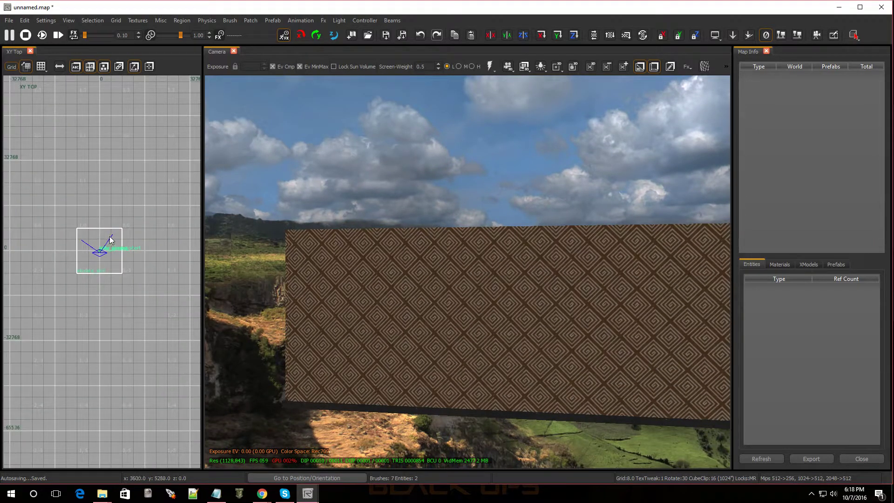
Open the sun volume's entity info, widen that panel, and set its ssi1 sun settings file to zm_factory
click(110, 240)
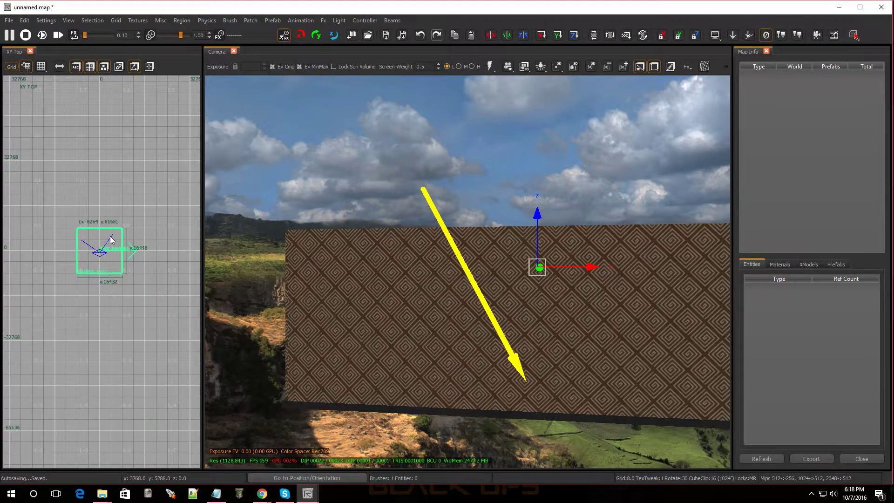
key(n)
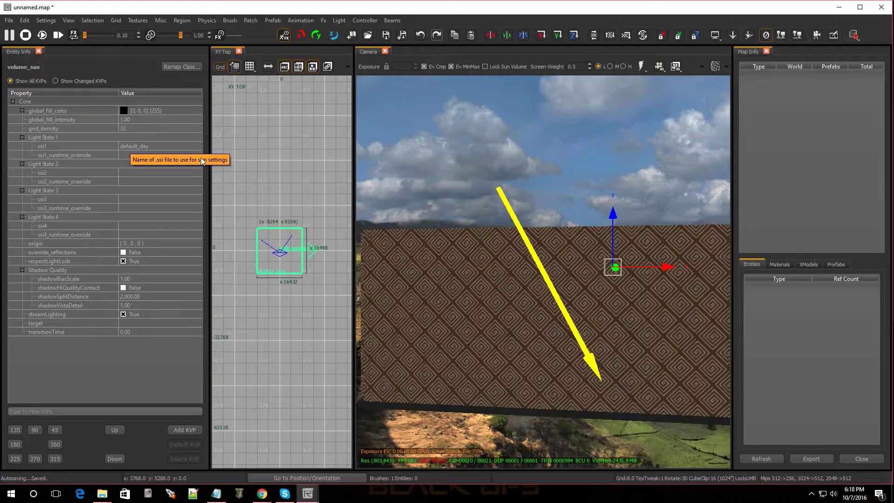
drag(210, 170, 317, 169)
click(141, 147)
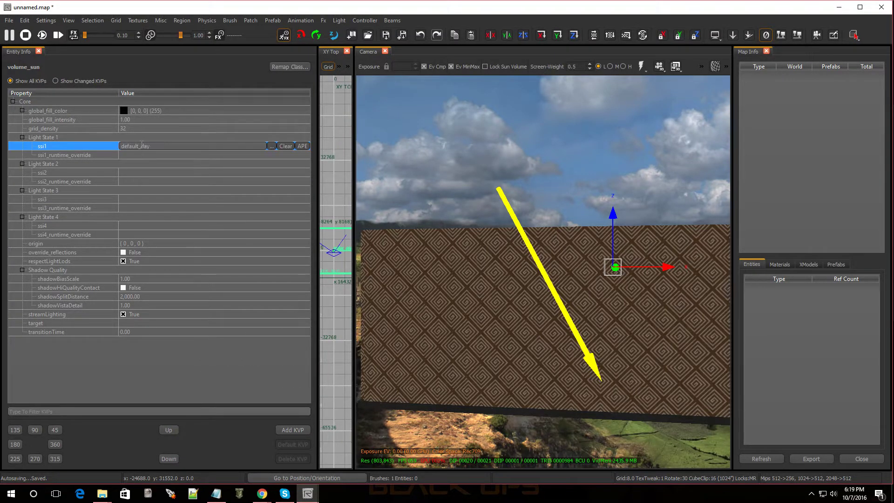
click(271, 146)
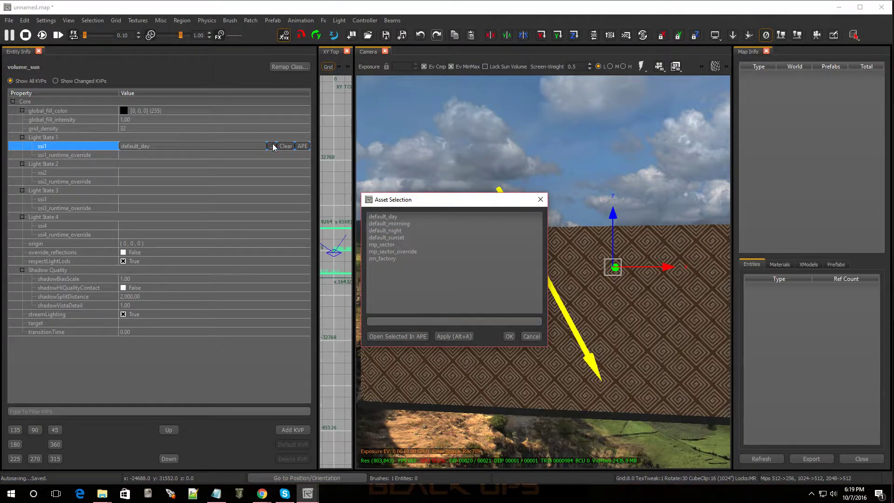
double_click(378, 258)
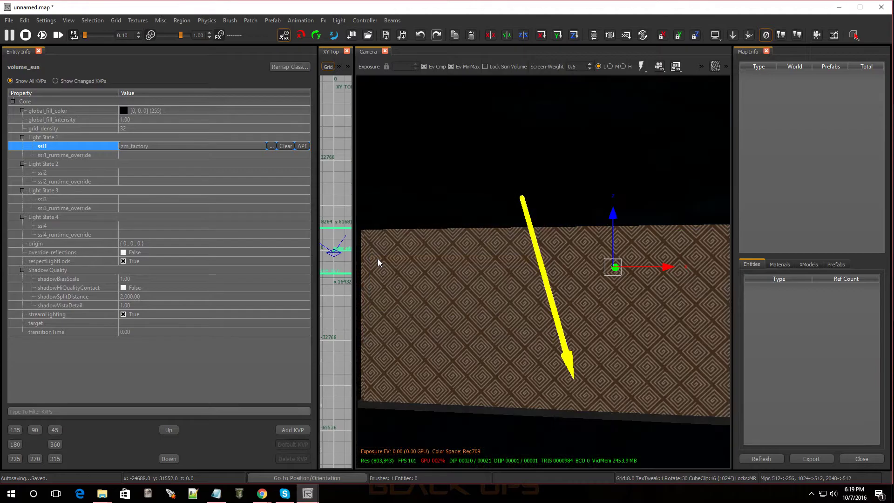
Deselect the sun volume, switch the camera view to the lighting preview, and look over the sky and the room's interior
mouse_move(512, 322)
right_down()
mouse_move(494, 322)
mouse_move(540, 289)
mouse_move(582, 326)
mouse_move(564, 317)
mouse_move(586, 275)
mouse_move(610, 302)
mouse_move(656, 312)
right_up()
right_drag(479, 328, 514, 320)
key(Escape)
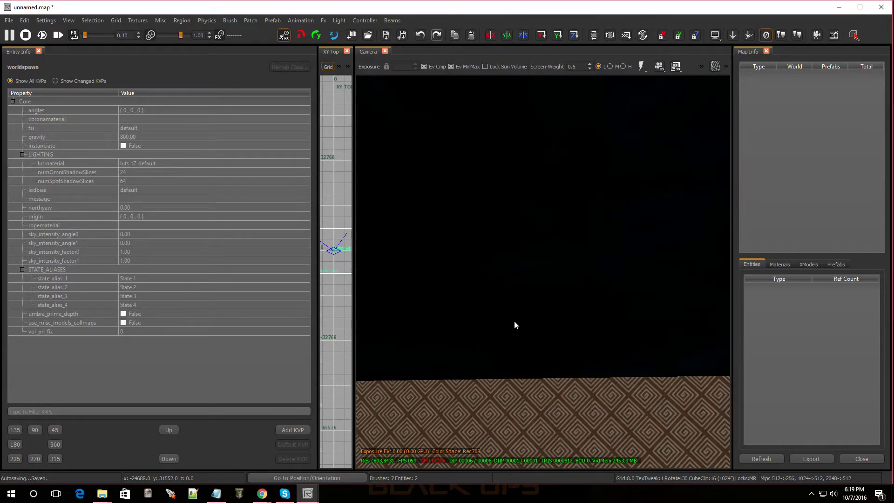
key(F3)
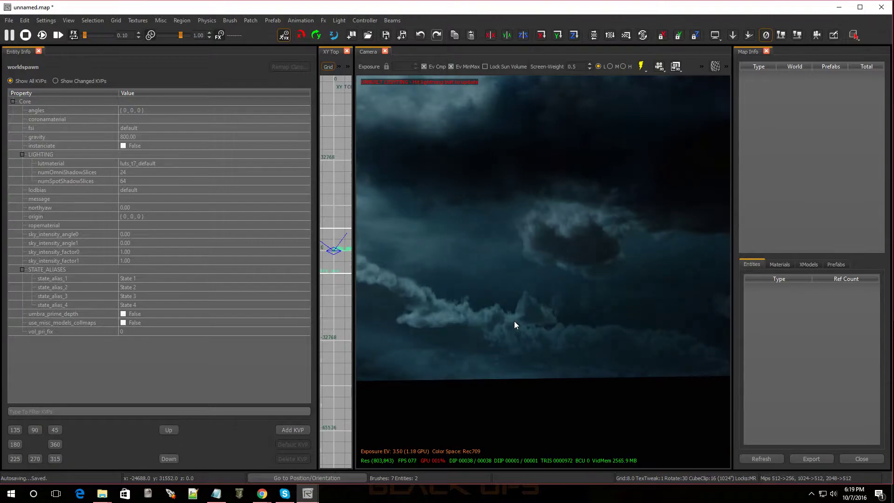
right_drag(513, 320, 530, 347)
right_drag(461, 319, 514, 321)
scroll(514, 320, up, 1)
scroll(514, 320, down, 1)
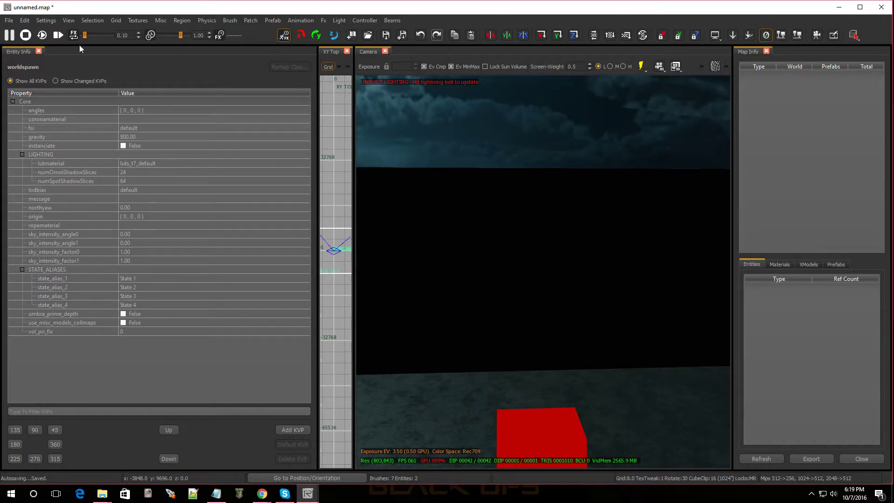
Close the entity info panel and view the room's interior in the enlarged camera view
click(38, 51)
right_drag(99, 113, 104, 134)
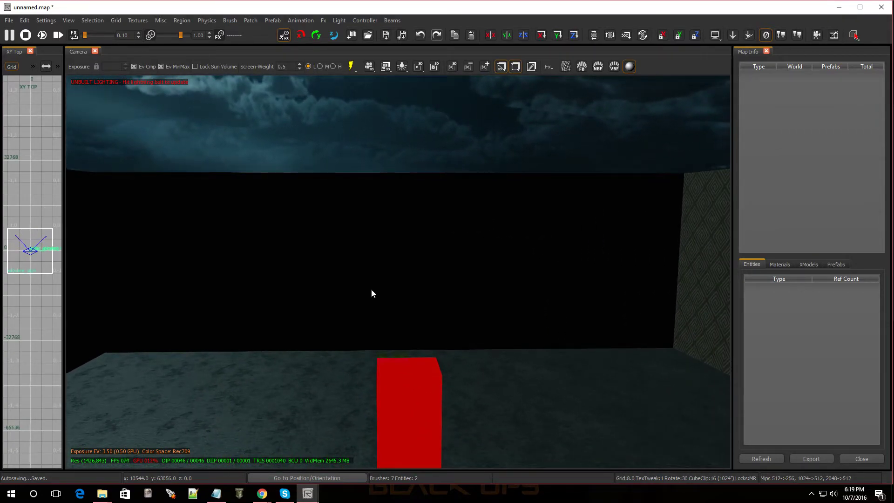
scroll(313, 310, up, 2)
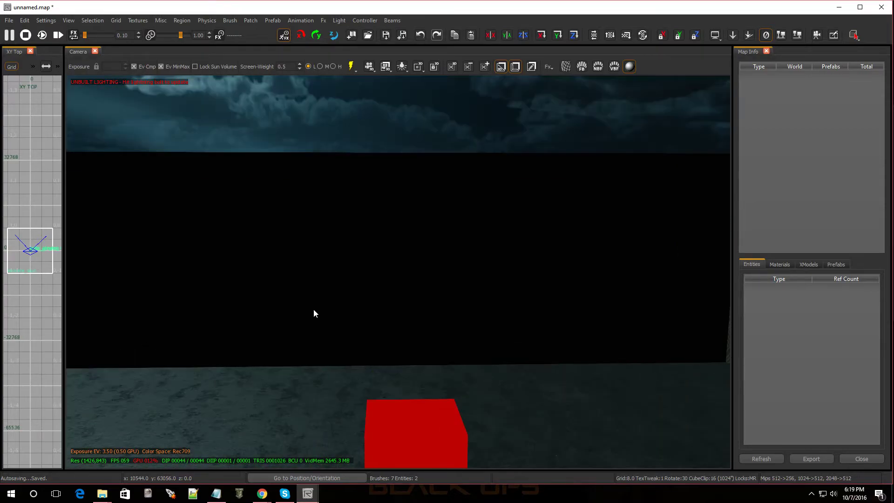
Save the map under the name sample in New folder on the Desktop
click(9, 20)
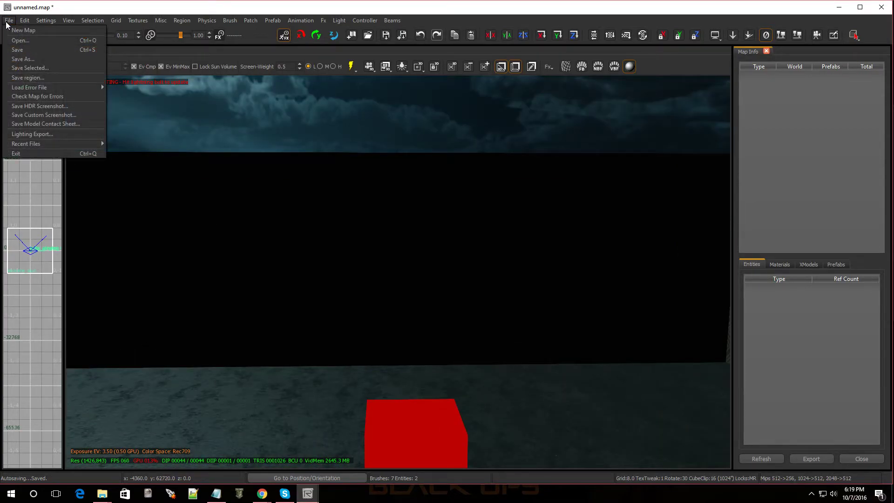
click(27, 58)
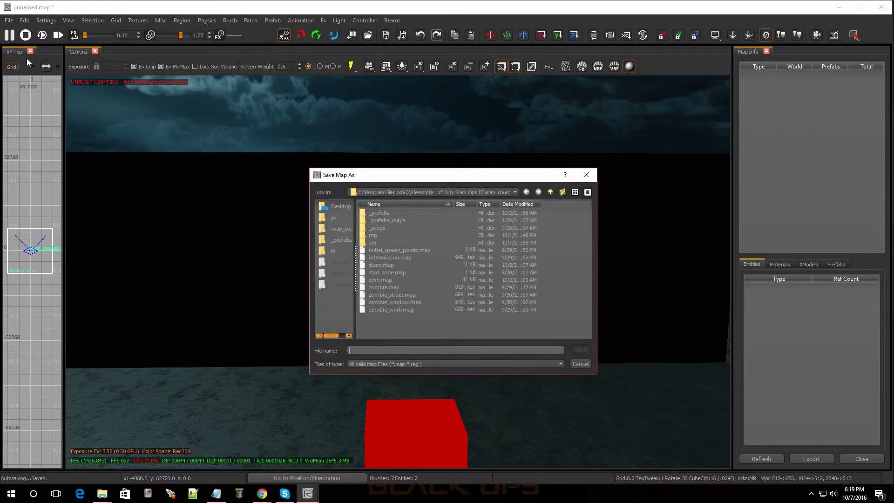
click(341, 206)
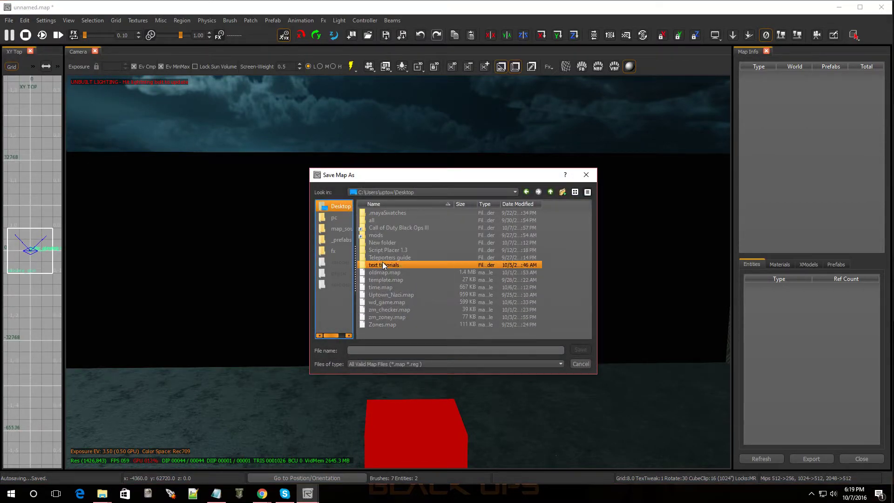
double_click(389, 243)
click(372, 355)
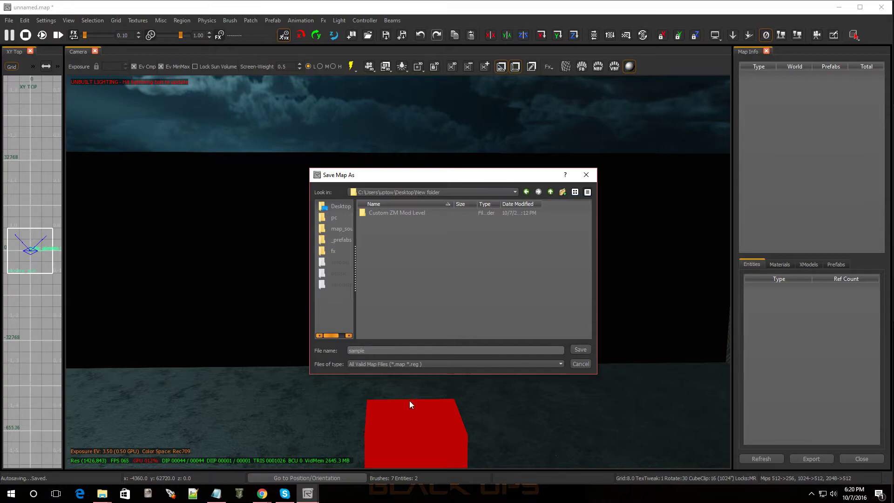
click(575, 352)
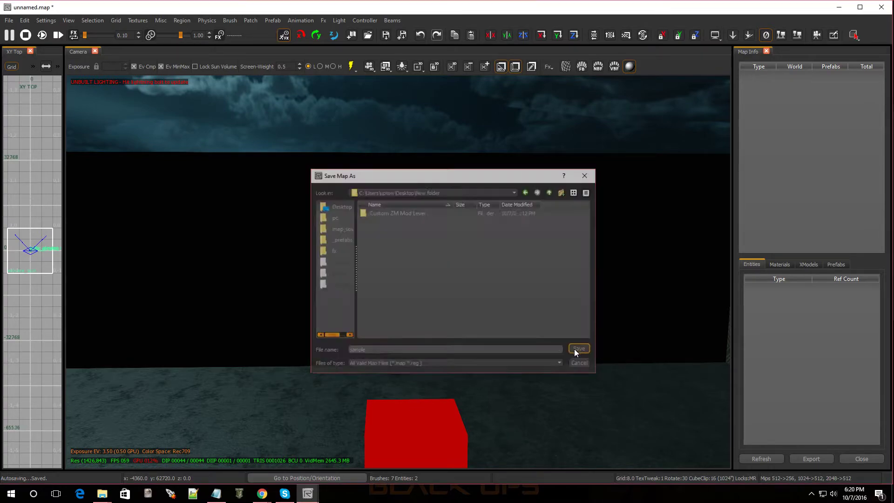